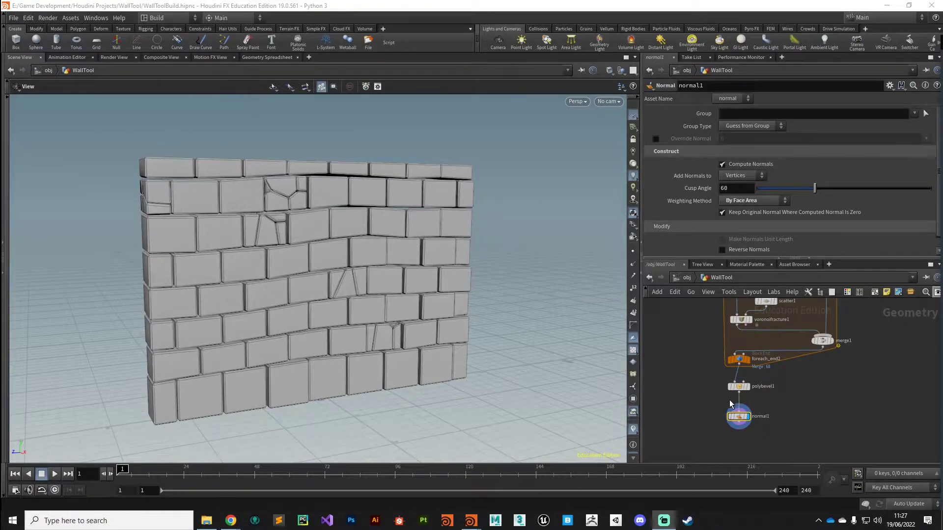
# Add a Color node below the normal1 node and display it.
pyautogui.click(739, 419)
pyautogui.moveTo(722, 450); pyautogui.dragTo(722, 408, button='middle')
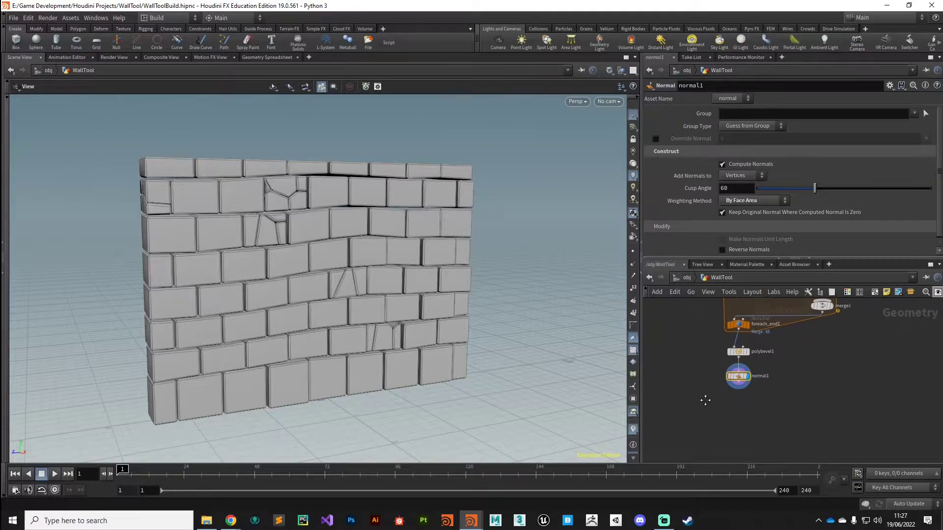
pyautogui.press('Tab')
pyautogui.write('null')
pyautogui.press('Return')
pyautogui.click(742, 396)
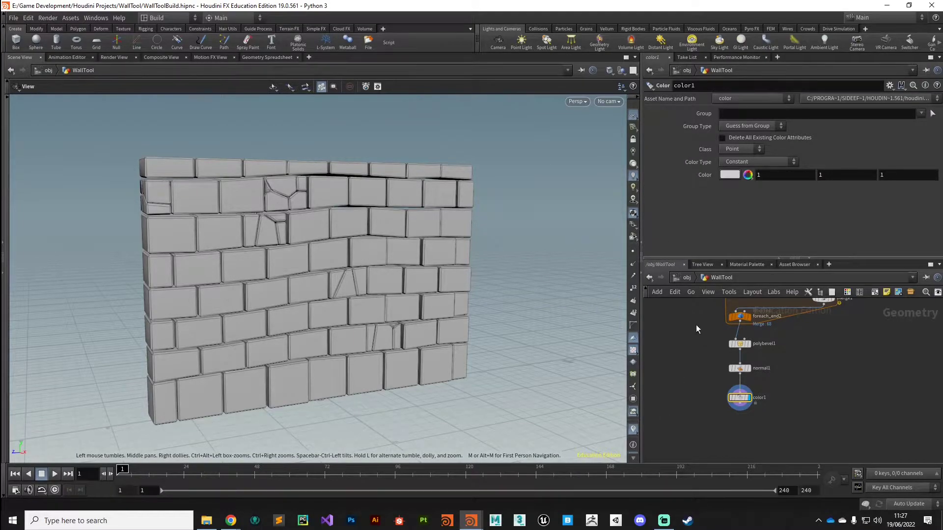
# Set the Color node's color type to Ramp from Attribute, driven by the attribute colRamp.
pyautogui.moveTo(694, 322); pyautogui.dragTo(685, 420, button='middle')
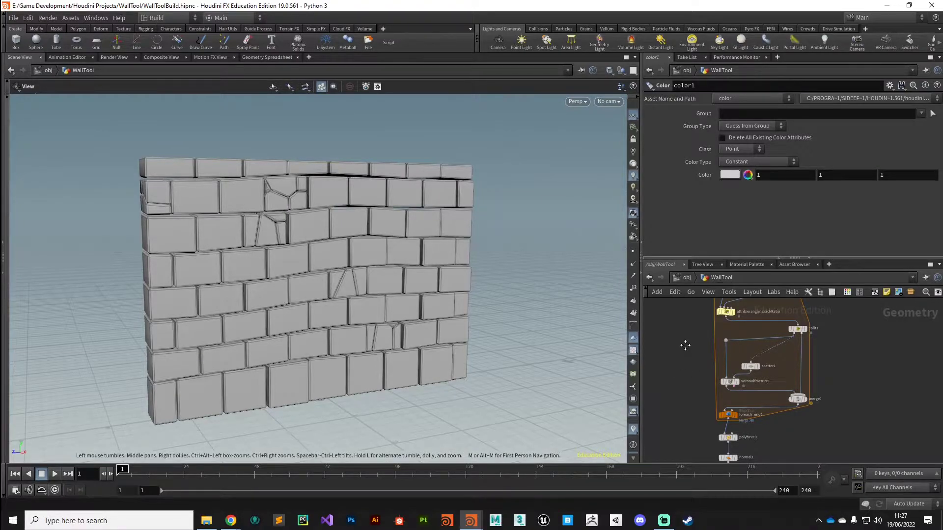
pyautogui.moveTo(688, 358); pyautogui.dragTo(694, 372, button='middle')
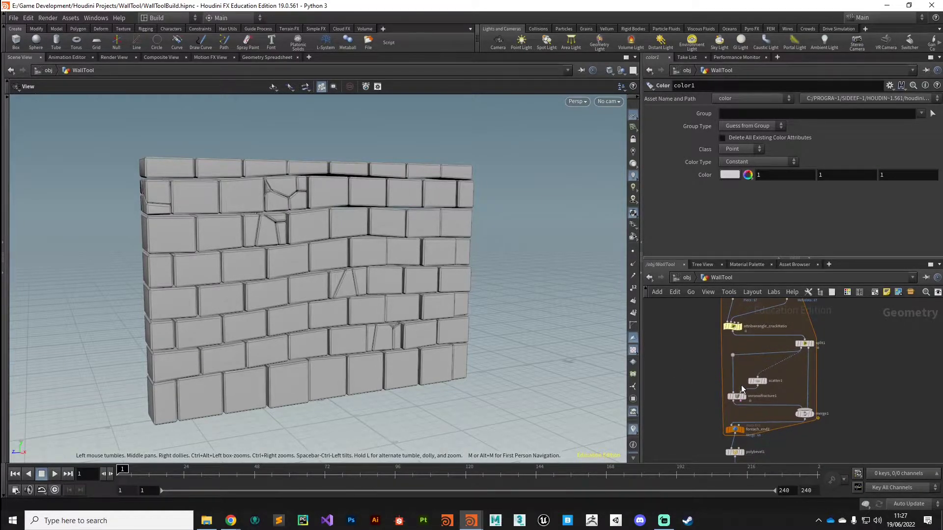
pyautogui.moveTo(732, 399); pyautogui.dragTo(719, 417, button='middle')
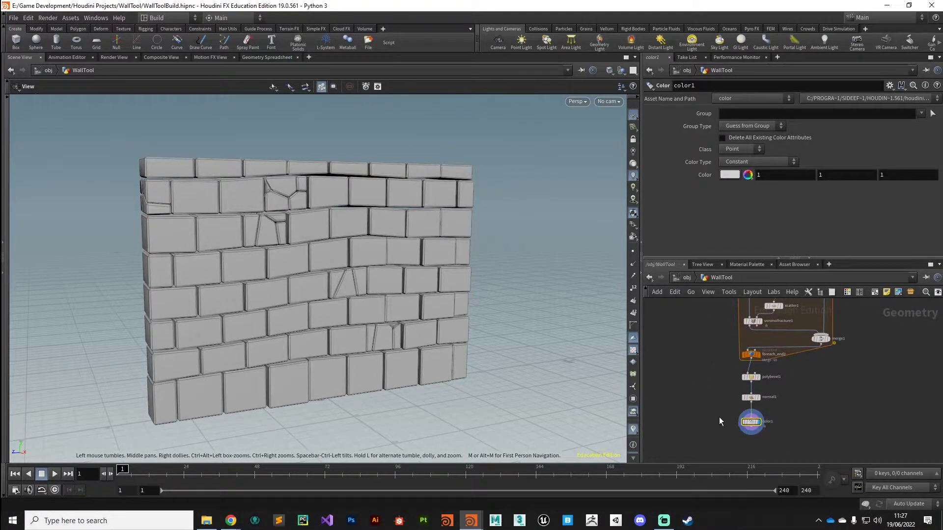
pyautogui.click(740, 165)
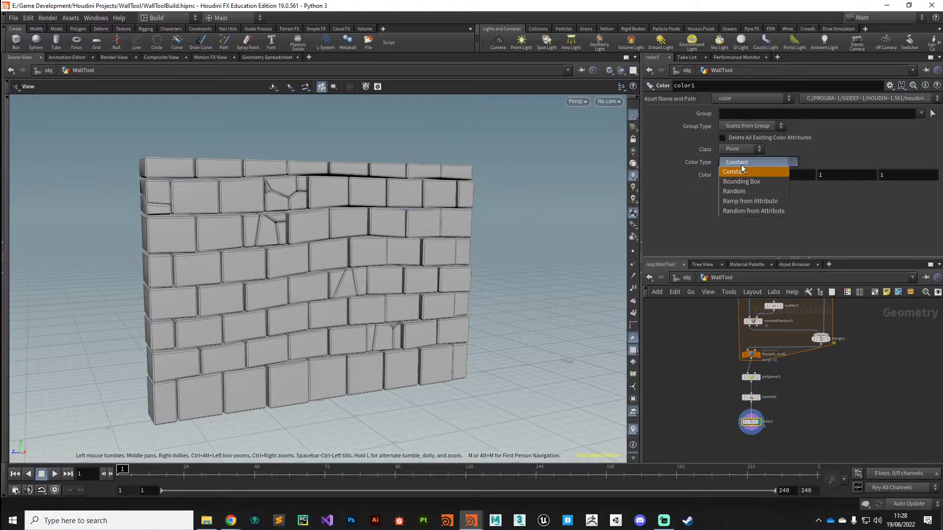
pyautogui.click(738, 202)
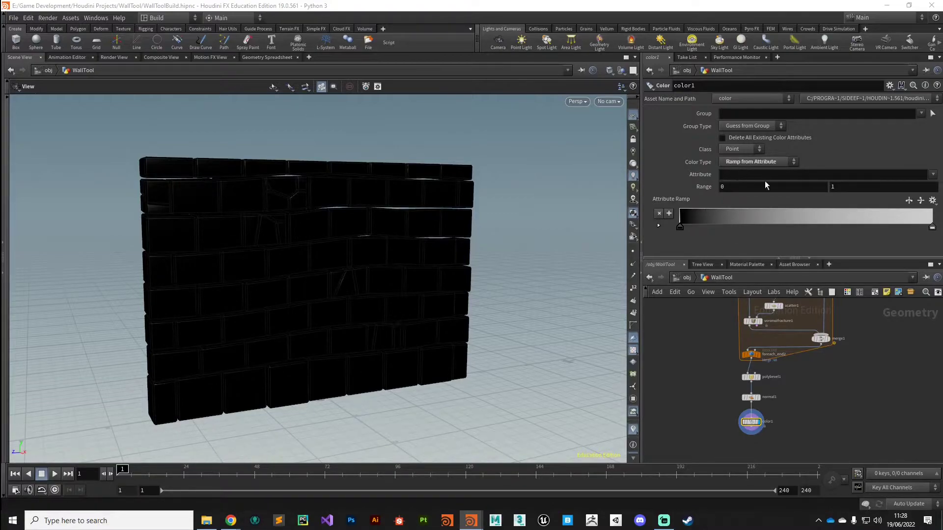
pyautogui.click(737, 175)
pyautogui.write('colRamp')
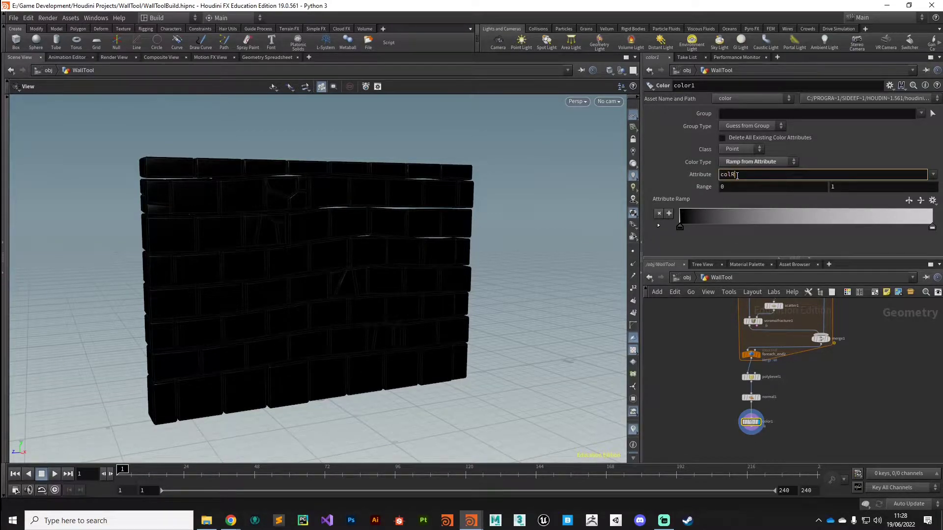
pyautogui.press('Return')
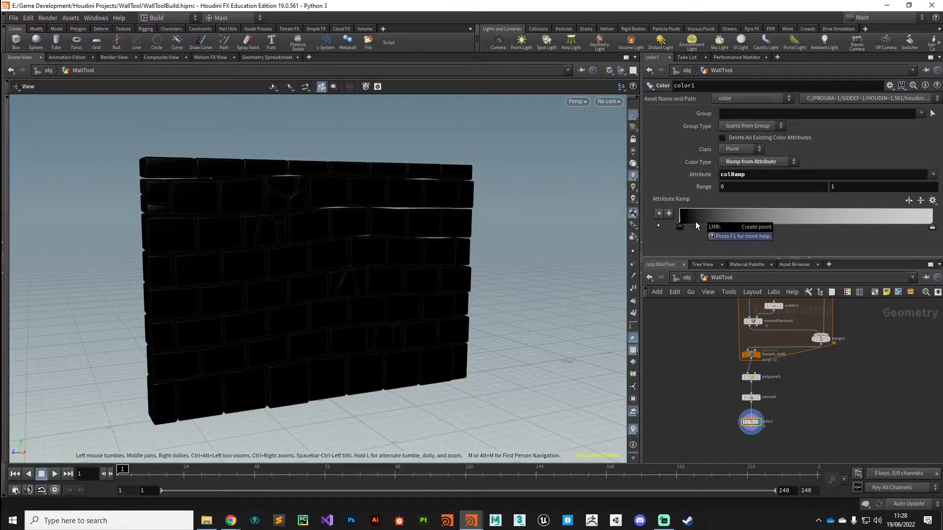
# Rename the Color node to color_tintBrick and give the node a pale yellow color.
pyautogui.scroll(5, 779, 414)
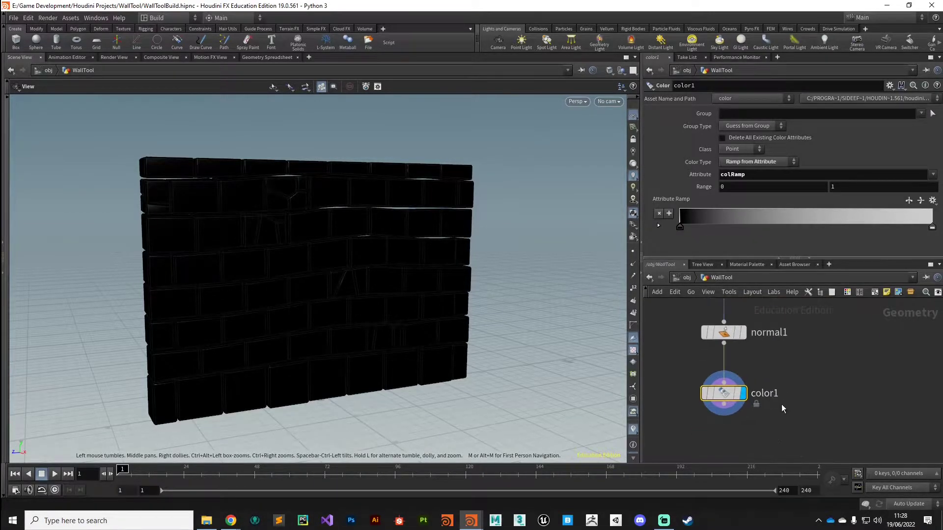
pyautogui.press('F2')
pyautogui.write('_tintBrick')
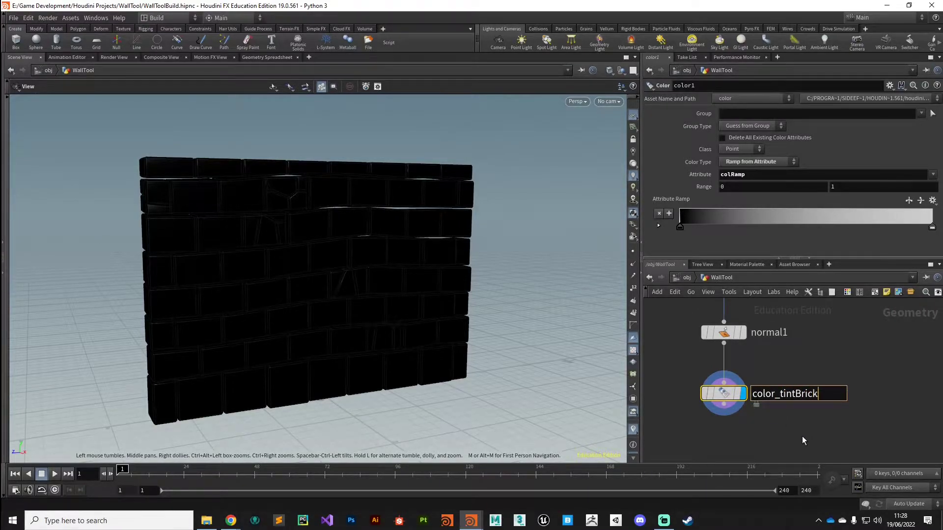
pyautogui.press('Return')
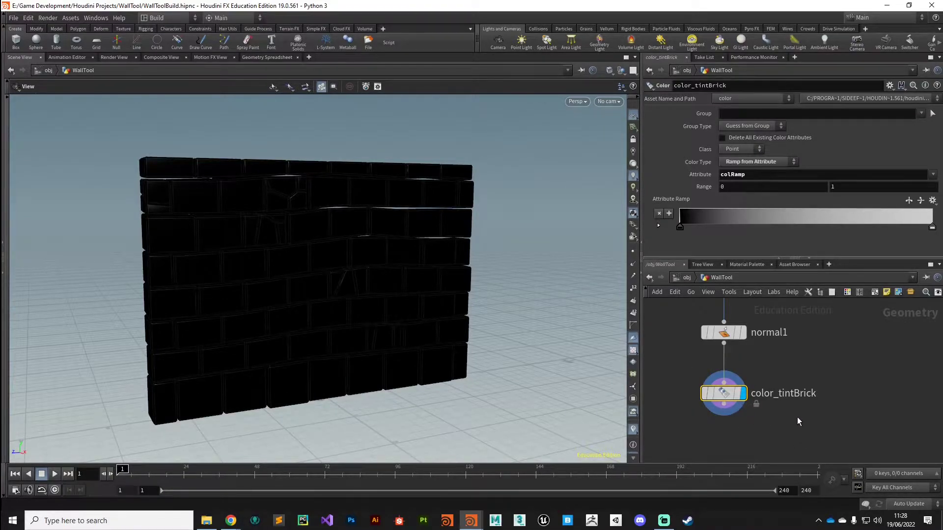
pyautogui.press('c')
pyautogui.click(915, 411)
pyautogui.press('c')
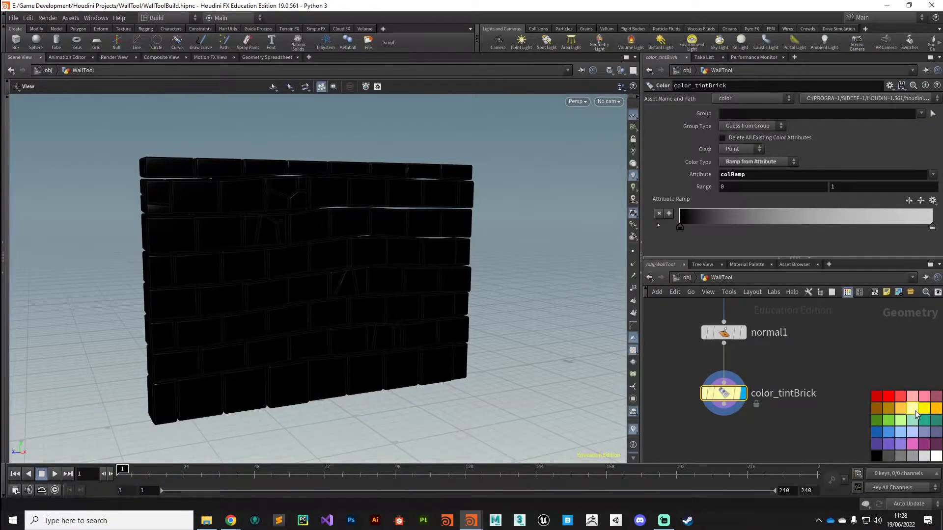
# Display the attribwrangle_crackRatio node inside the for-each loop and show its VEX code.
pyautogui.scroll(-3, 785, 368)
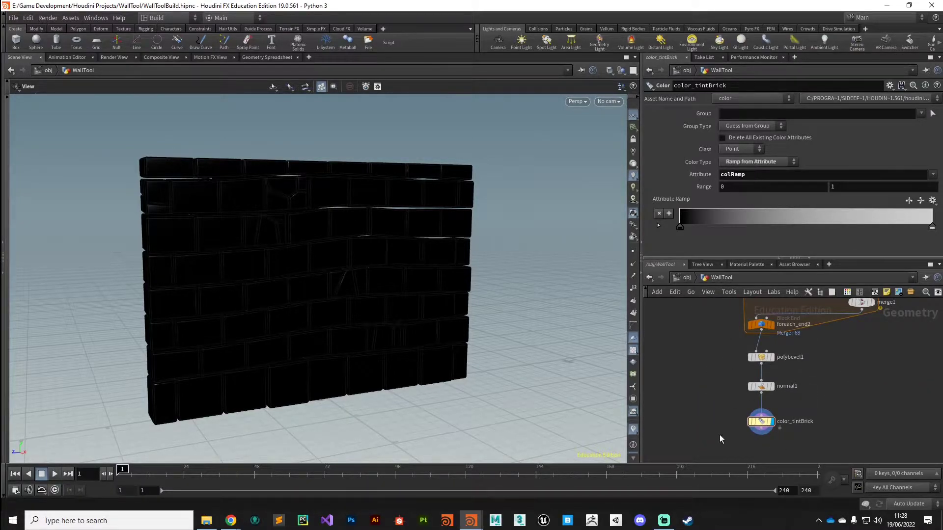
pyautogui.moveTo(702, 280); pyautogui.dragTo(702, 416, button='middle')
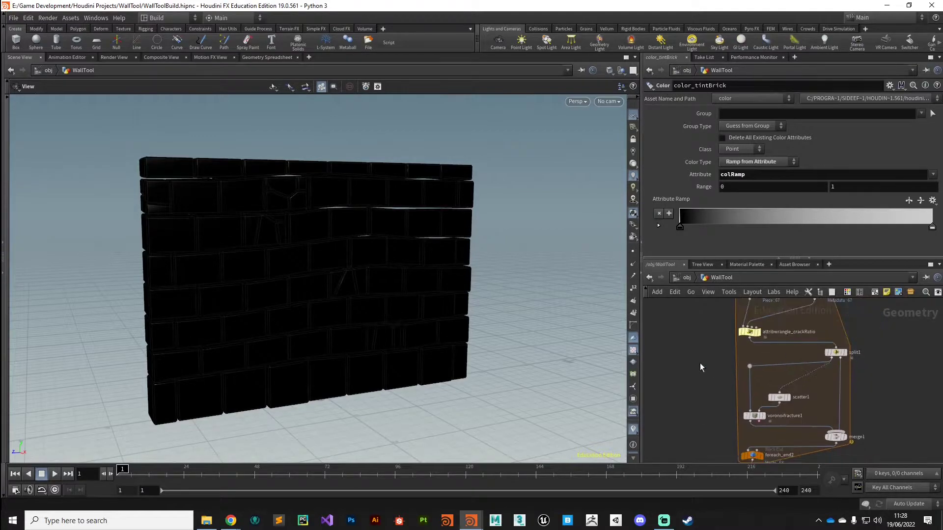
pyautogui.scroll(-5, 694, 355)
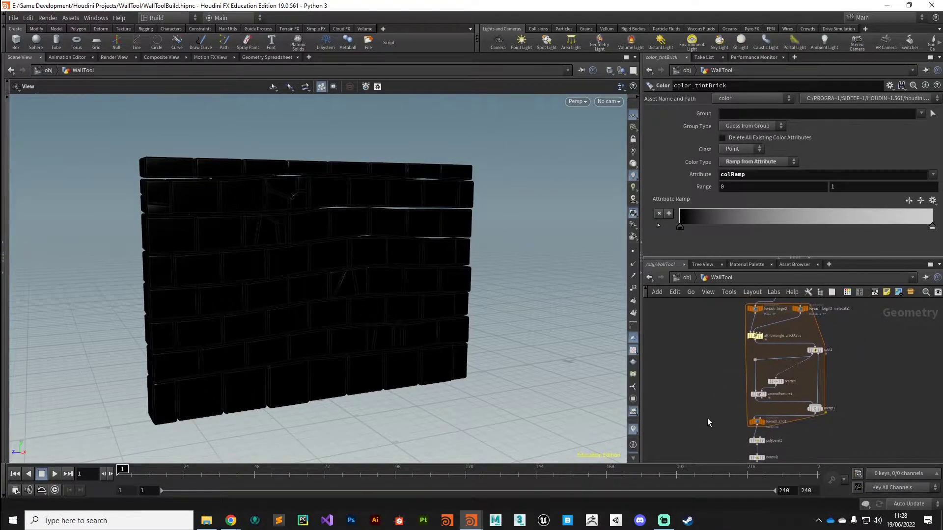
pyautogui.scroll(4, 758, 338)
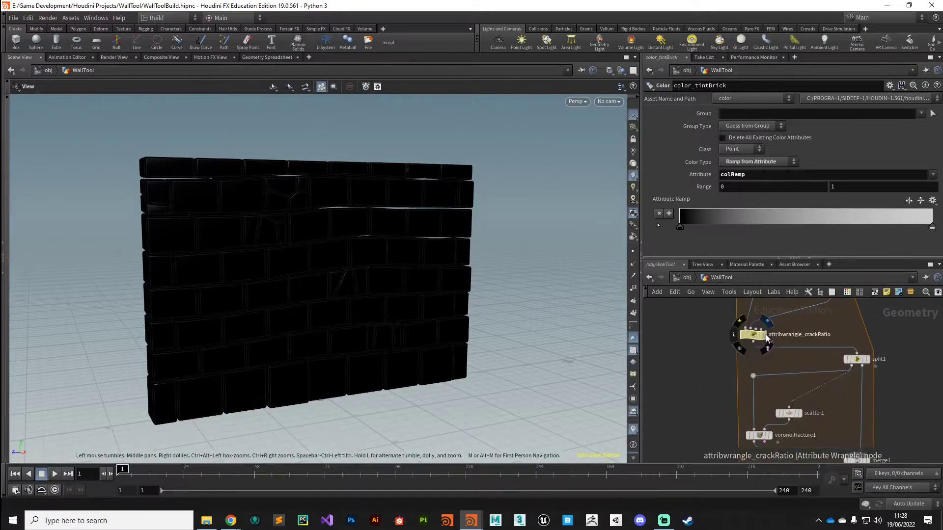
pyautogui.click(757, 338)
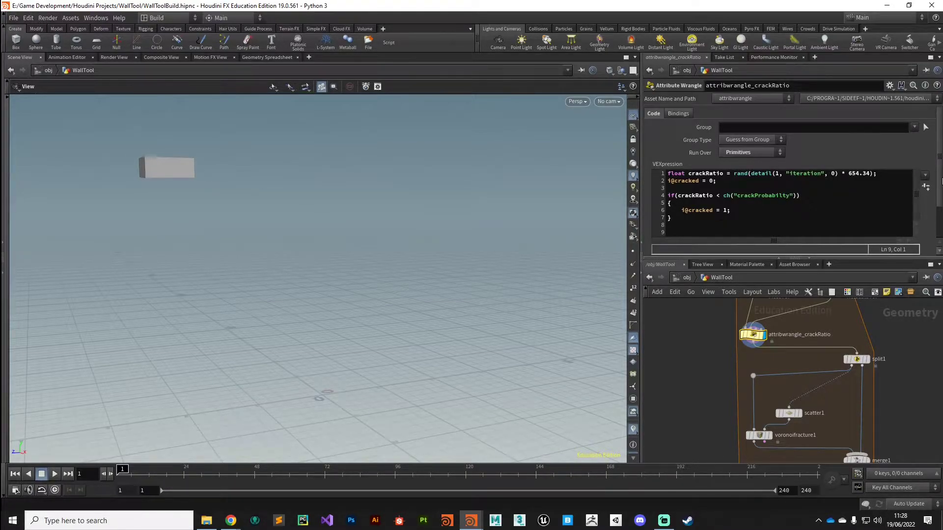
pyautogui.scroll(-2, 941, 182)
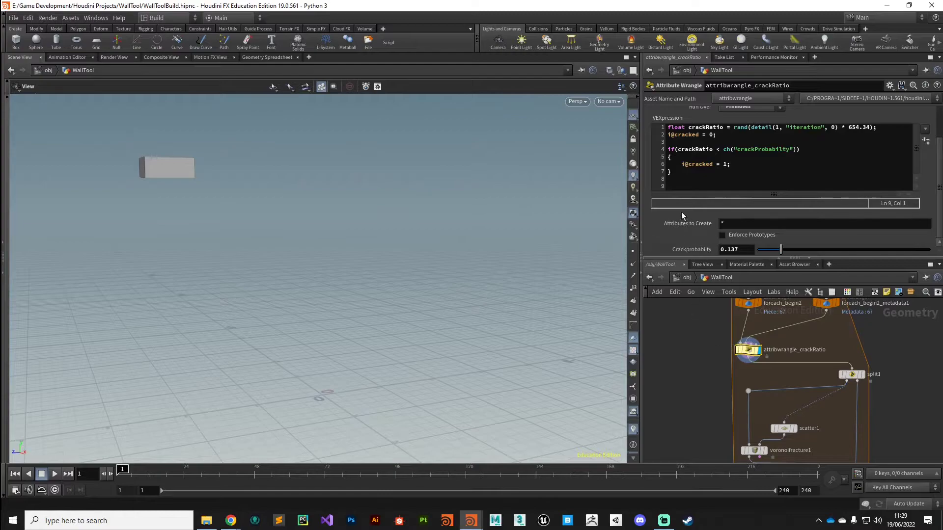
# Add the line f@colRamp = rand(detail(1, "iteration", 0) * 654); to the end of the wrangle code and check the attribute in the geometry spreadsheet.
pyautogui.click(678, 184)
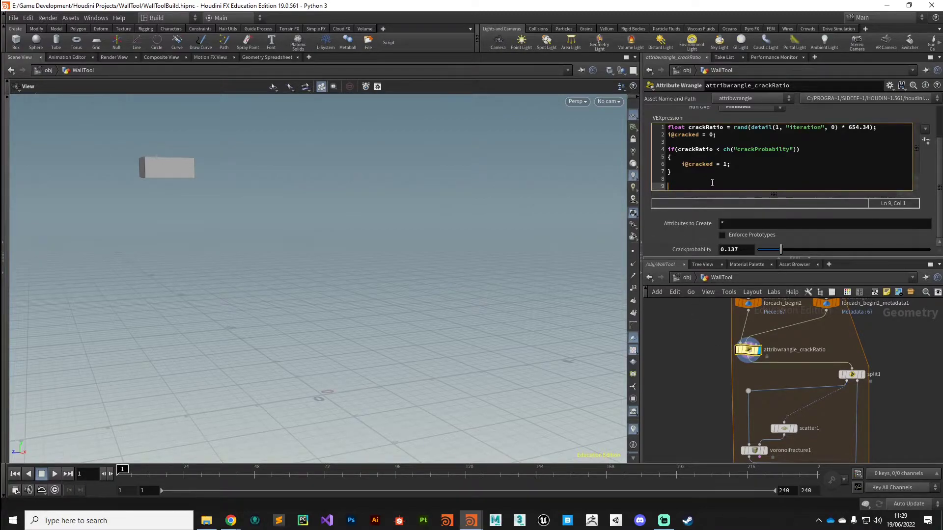
pyautogui.press('Return')
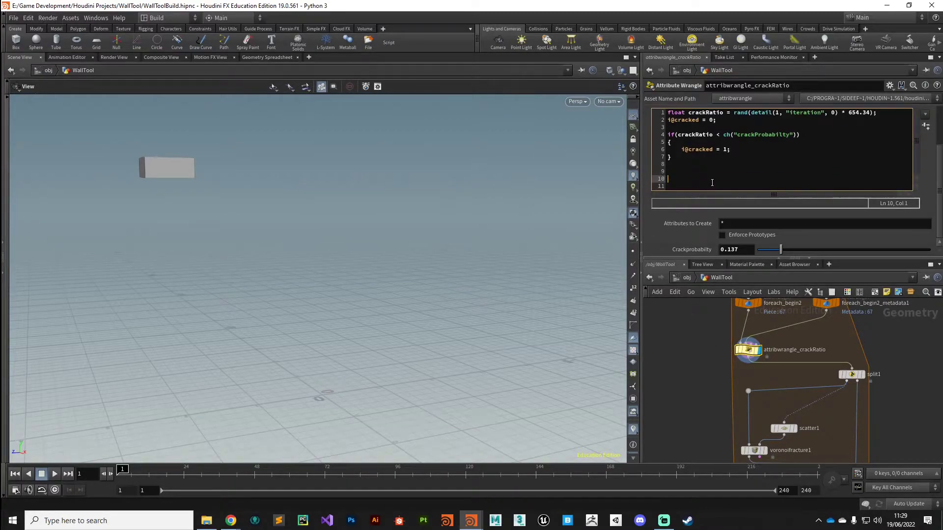
pyautogui.write('f@')
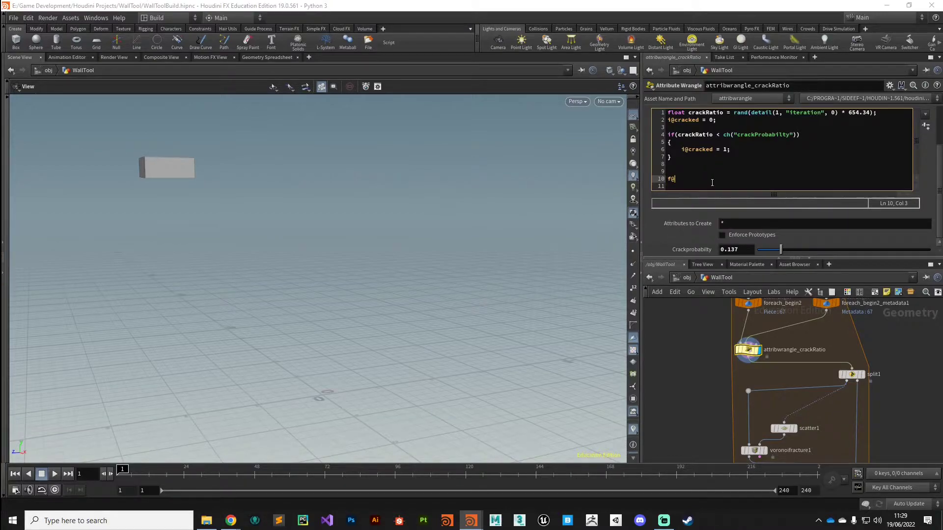
pyautogui.write('colRamp = rand(')
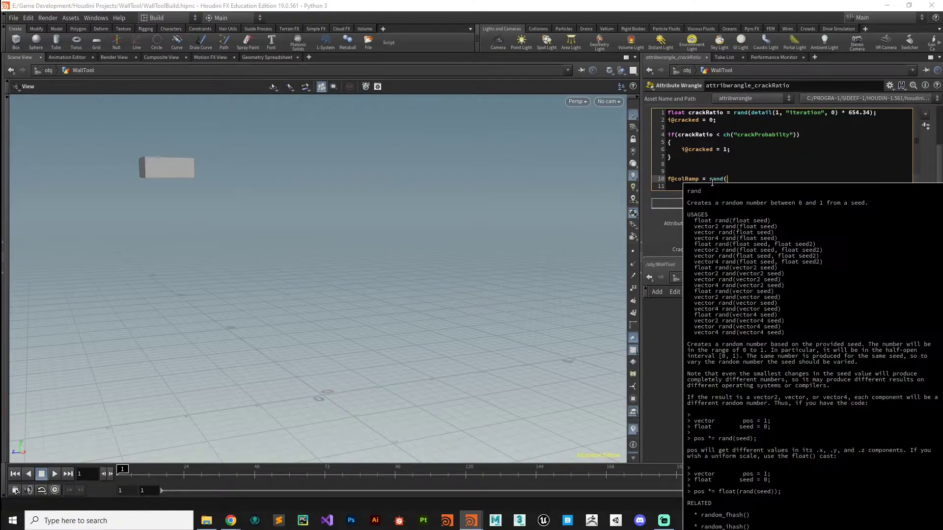
pyautogui.write('detail(')
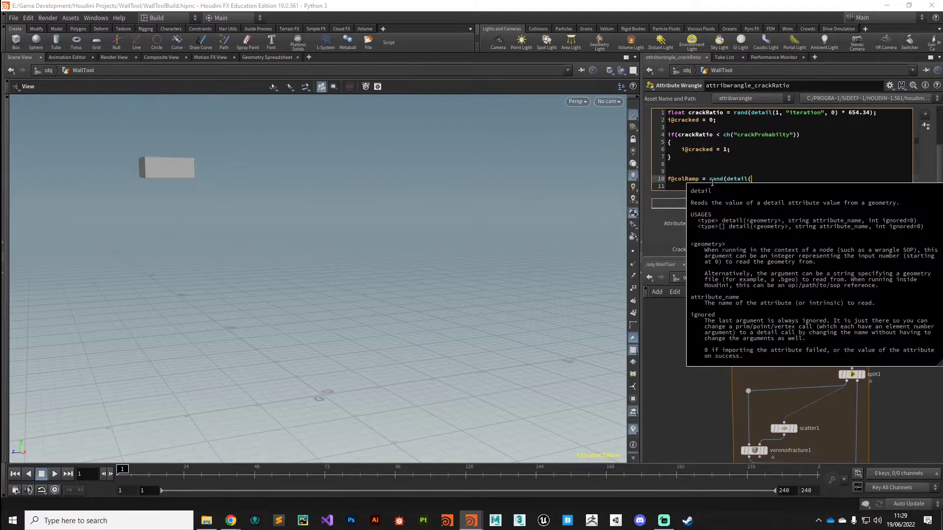
pyautogui.write('1, "iteration"')
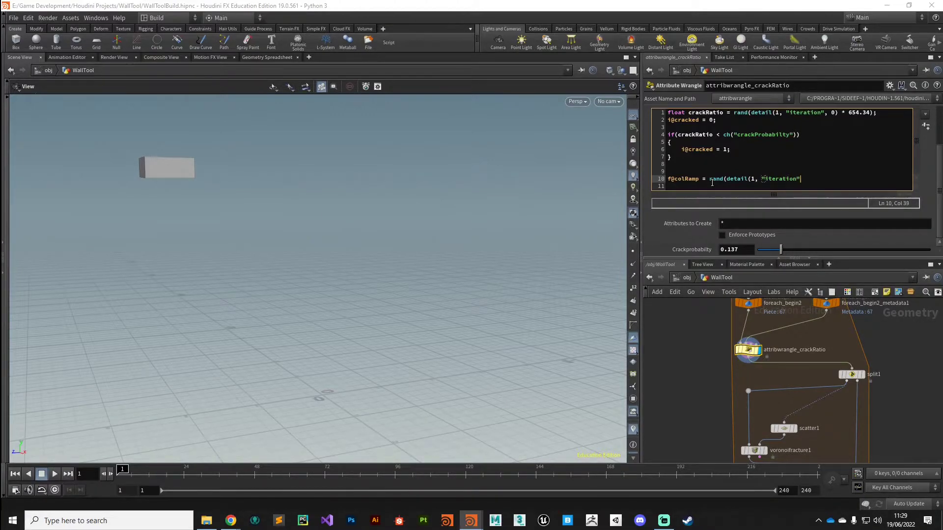
pyautogui.write(', 0) * 654);')
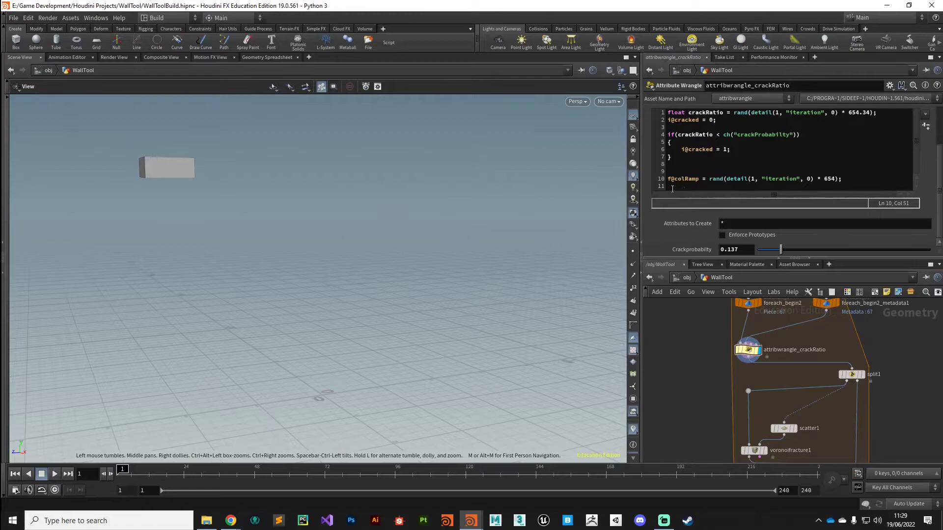
pyautogui.click(264, 58)
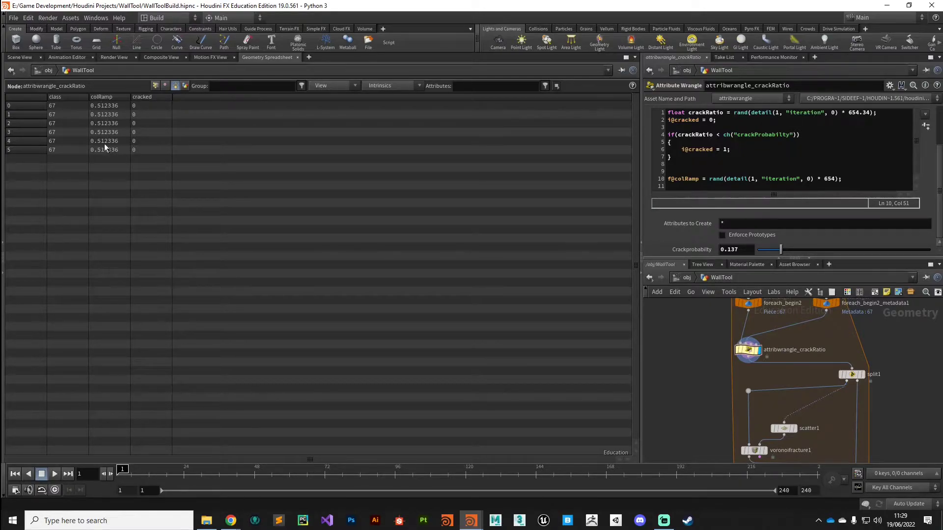
pyautogui.click(22, 58)
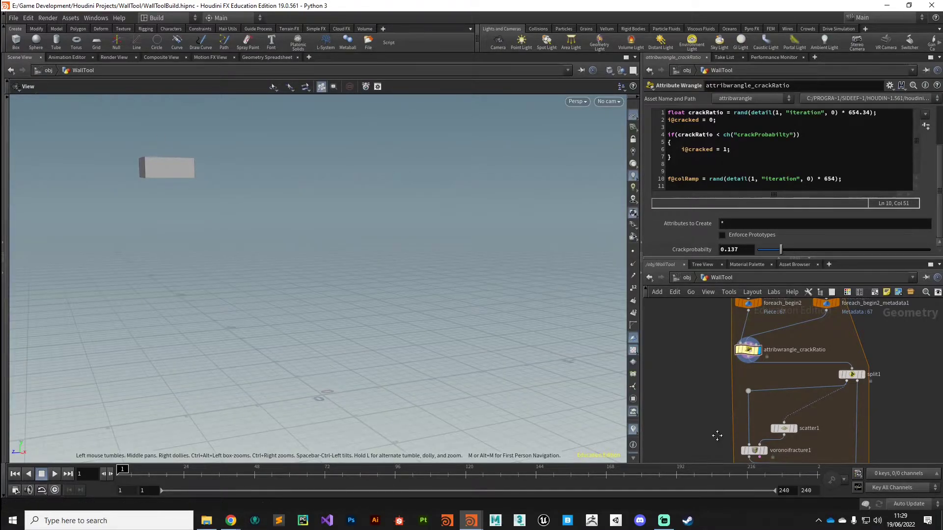
# Select the color_tintBrick node at the end of the network and display it in the viewport.
pyautogui.moveTo(715, 431); pyautogui.dragTo(715, 382, button='middle')
pyautogui.moveTo(698, 420); pyautogui.dragTo(716, 343, button='middle')
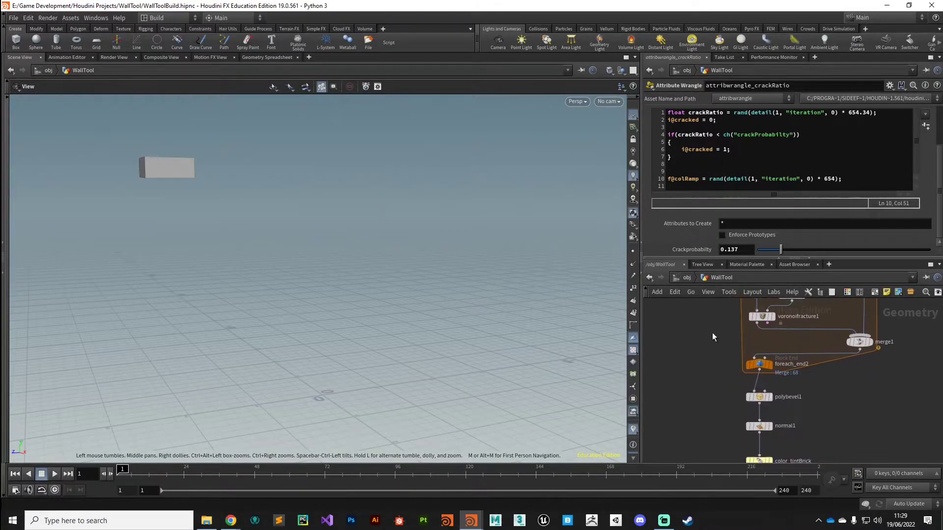
pyautogui.moveTo(717, 433); pyautogui.dragTo(717, 412, button='middle')
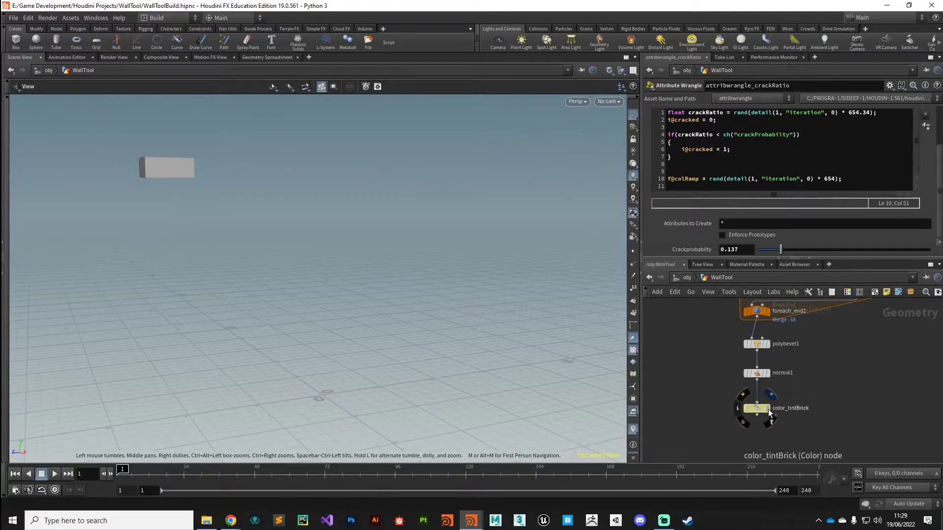
pyautogui.click(768, 409)
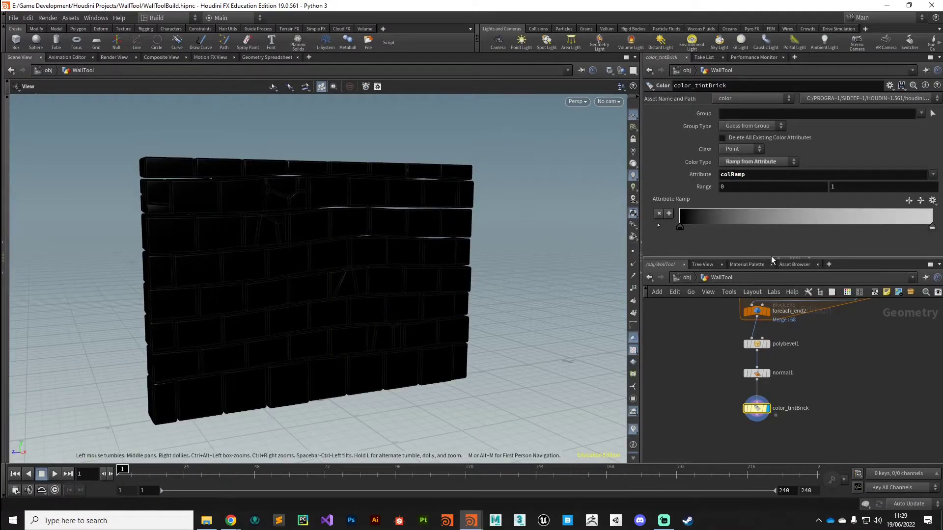
# Examine which geometry class the attribwrangle_crackRatio node runs over.
pyautogui.moveTo(700, 372); pyautogui.dragTo(718, 417, button='middle')
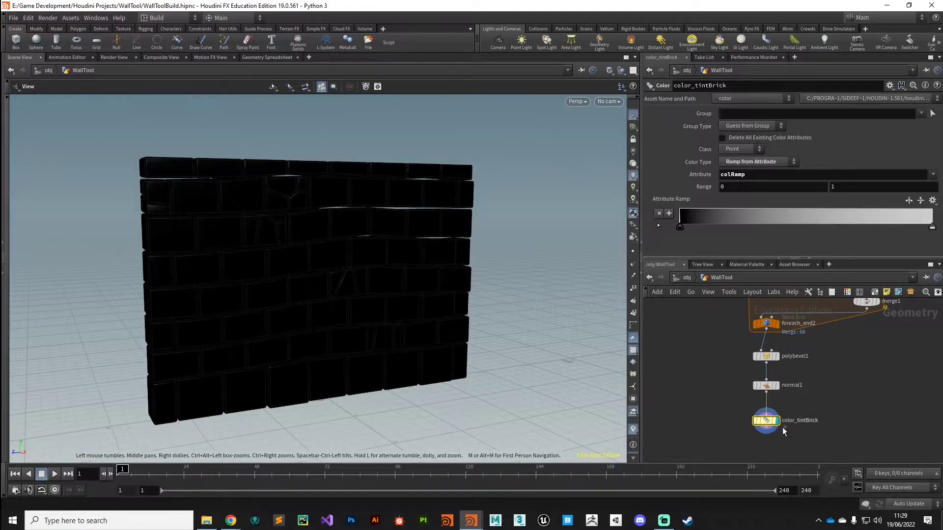
pyautogui.moveTo(752, 426)
pyautogui.scroll(5, 705, 399)
pyautogui.click(758, 344)
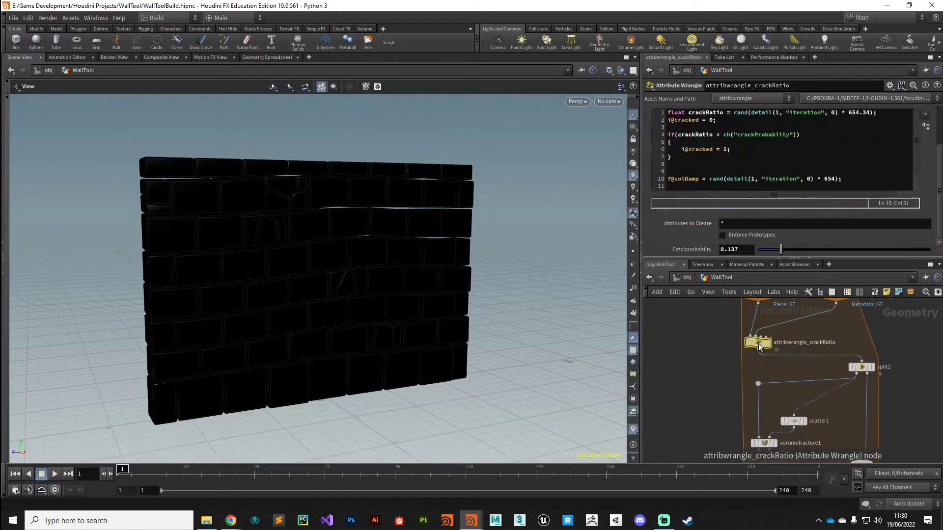
pyautogui.scroll(2, 706, 216)
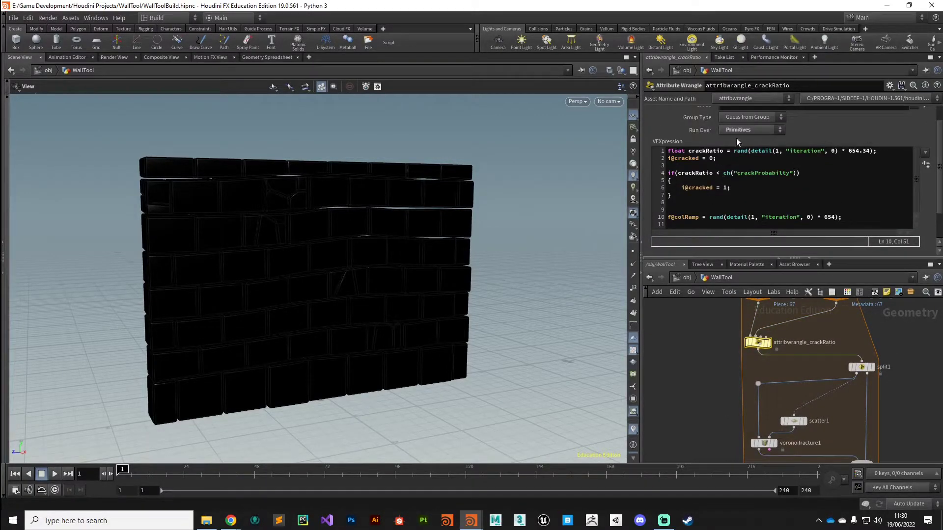
pyautogui.scroll(-5, 729, 430)
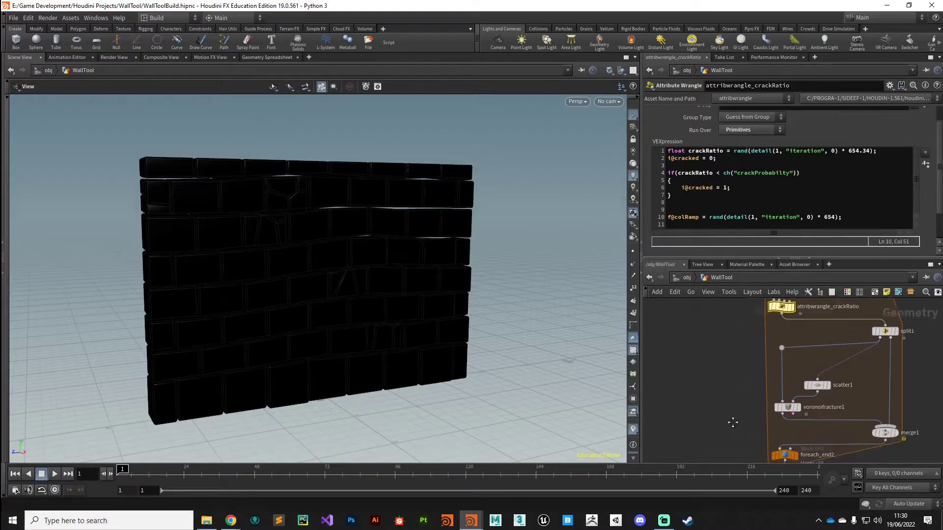
# Set the color_tintBrick node's class to Primitive.
pyautogui.click(764, 388)
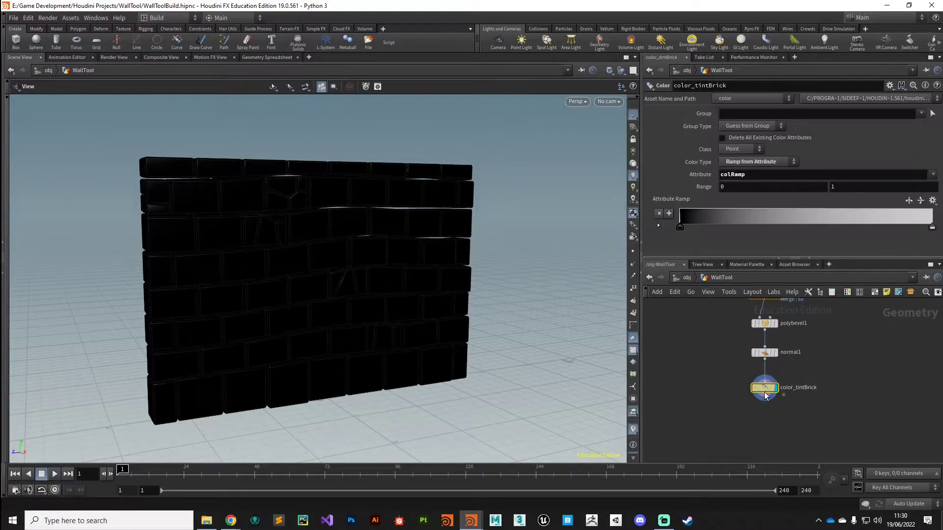
pyautogui.click(729, 151)
pyautogui.click(734, 160)
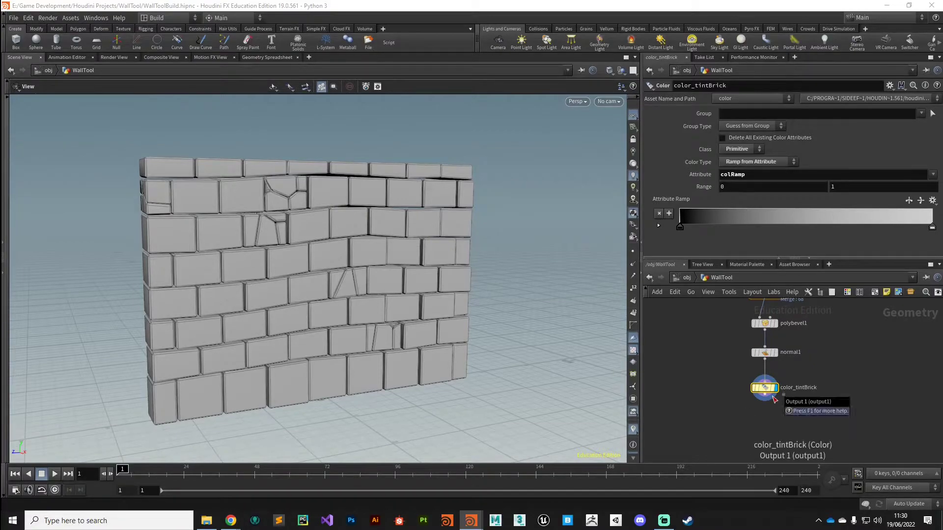
# Examine the attribwrangle_brickJitter node in the first for-each loop and its VEX code.
pyautogui.moveTo(705, 360); pyautogui.dragTo(705, 424, button='middle')
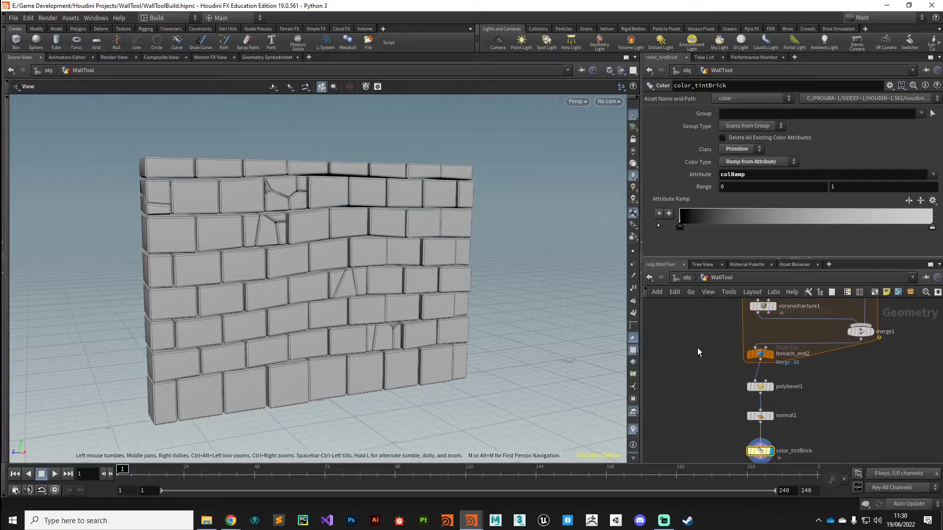
pyautogui.scroll(-5, 698, 347)
pyautogui.moveTo(799, 346); pyautogui.dragTo(782, 429, button='middle')
pyautogui.scroll(5, 758, 392)
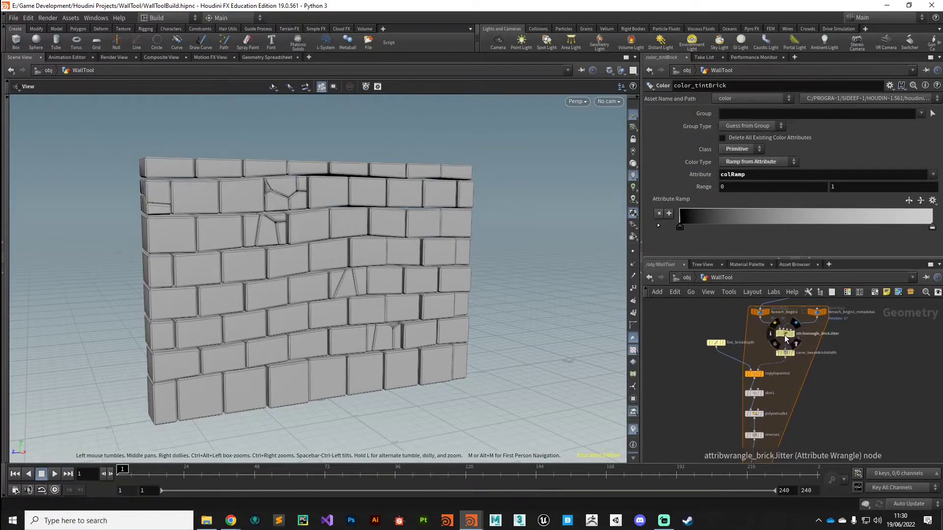
pyautogui.click(785, 335)
pyautogui.click(748, 368)
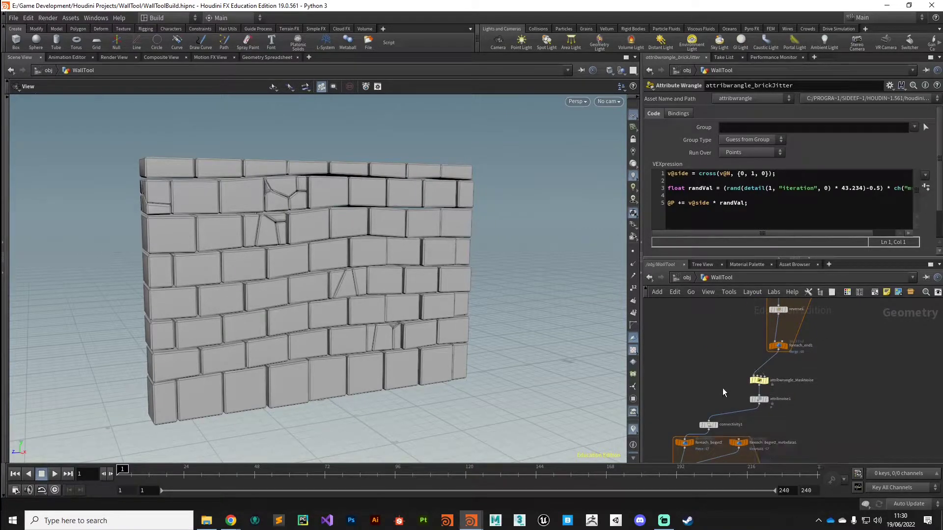
pyautogui.moveTo(724, 388); pyautogui.dragTo(718, 374, button='middle')
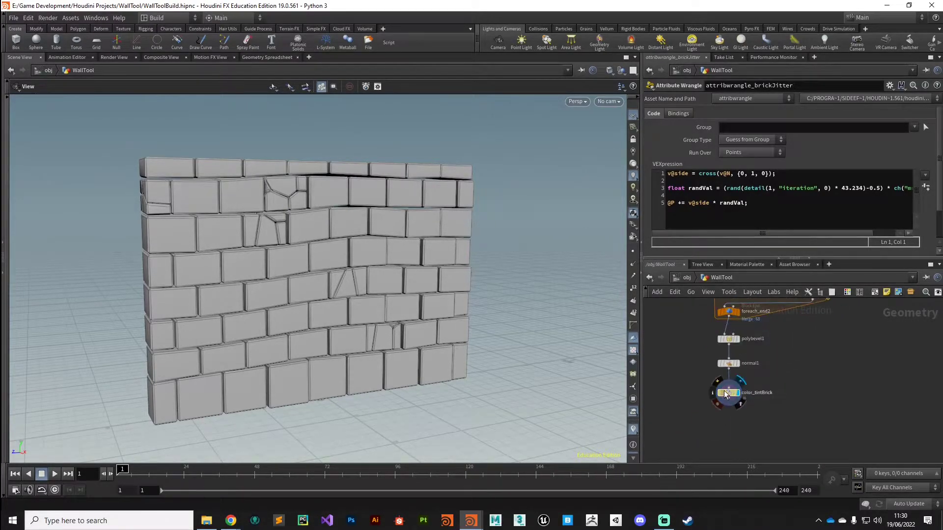
# Enable deleting all existing color attributes on the color_tintBrick node.
pyautogui.click(727, 392)
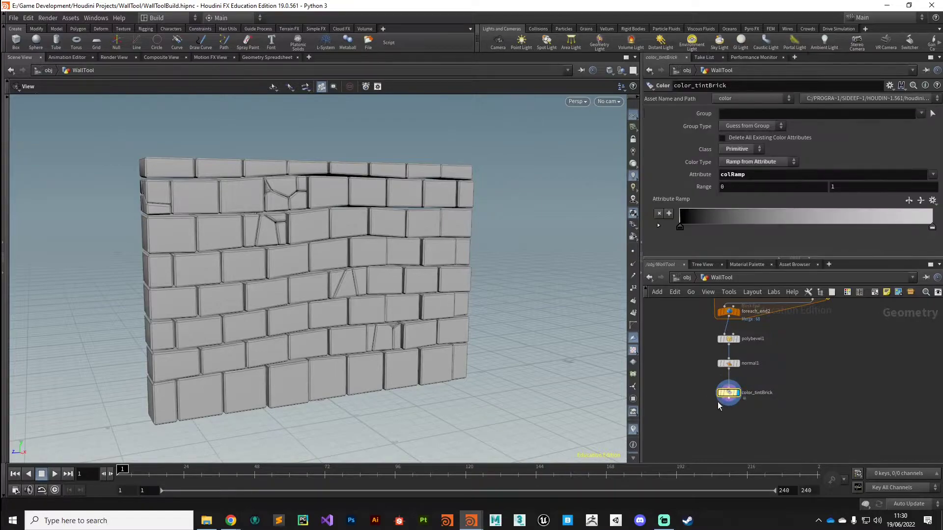
pyautogui.click(722, 139)
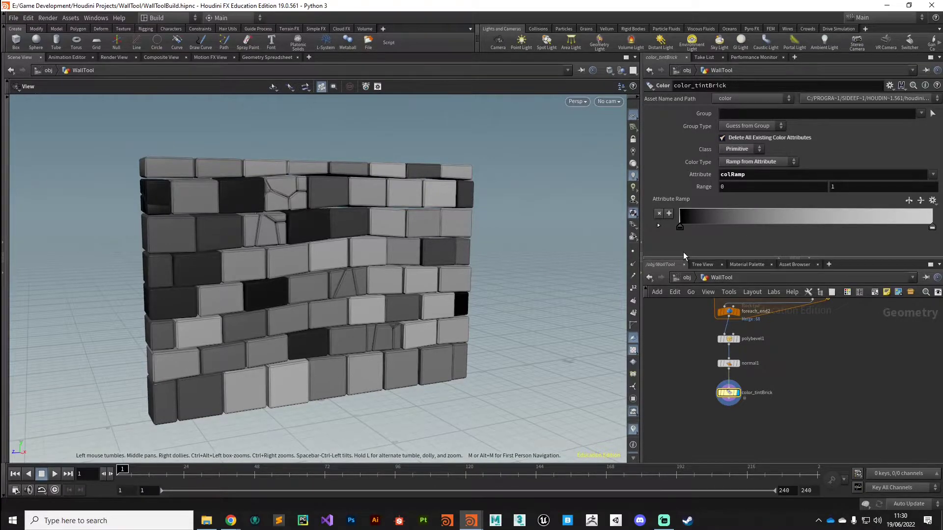
# Try a green start color for the color_tintBrick attribute ramp, with hue 90, saturation 0.75 and value 0.409.
pyautogui.doubleClick(680, 226)
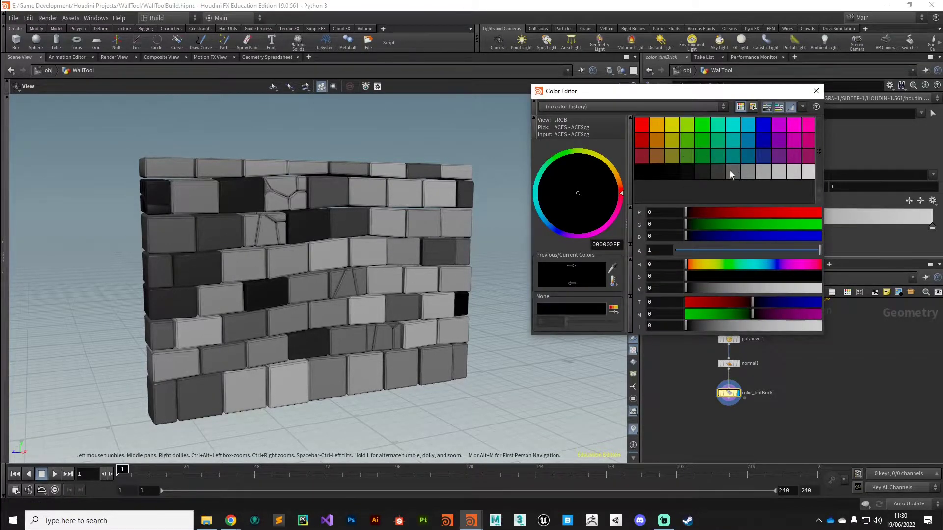
pyautogui.click(749, 172)
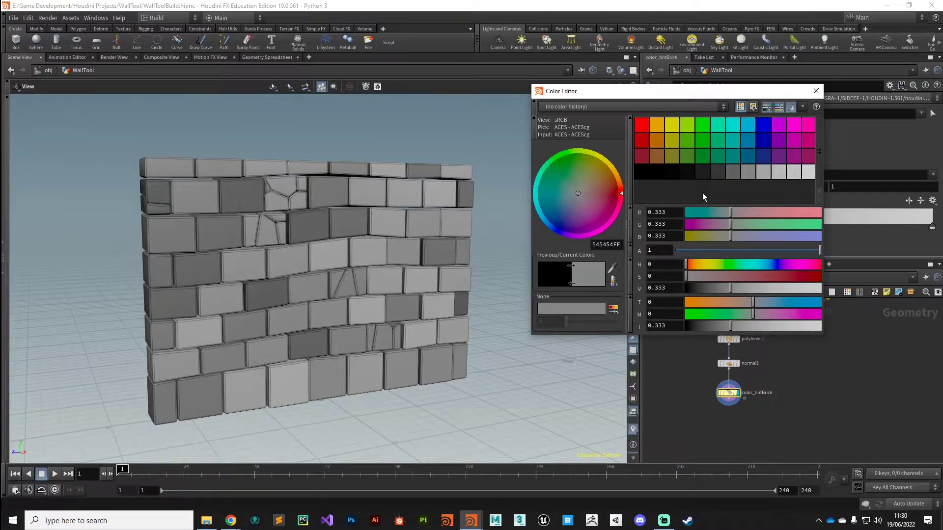
pyautogui.click(673, 153)
pyautogui.click(686, 157)
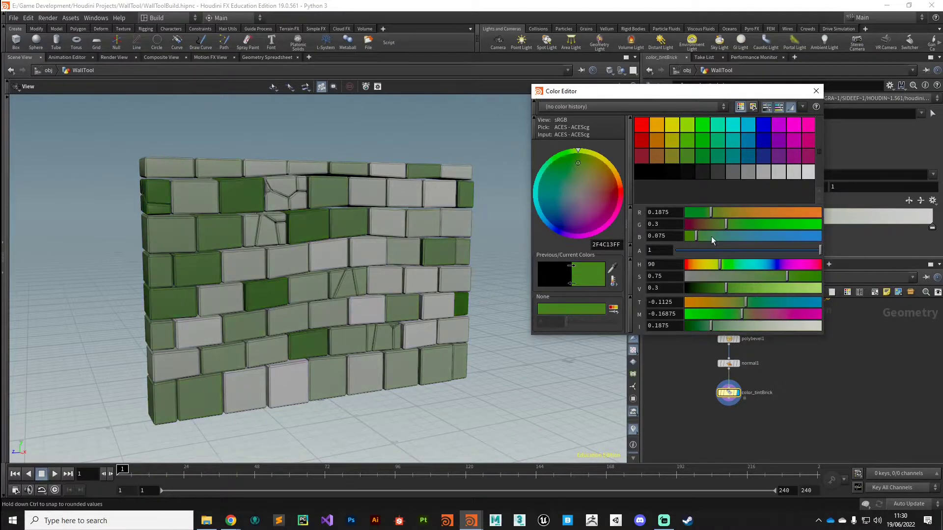
pyautogui.moveTo(741, 291)
pyautogui.mouseDown()
pyautogui.moveTo(789, 290)
pyautogui.moveTo(742, 290)
pyautogui.mouseUp()
pyautogui.click(816, 91)
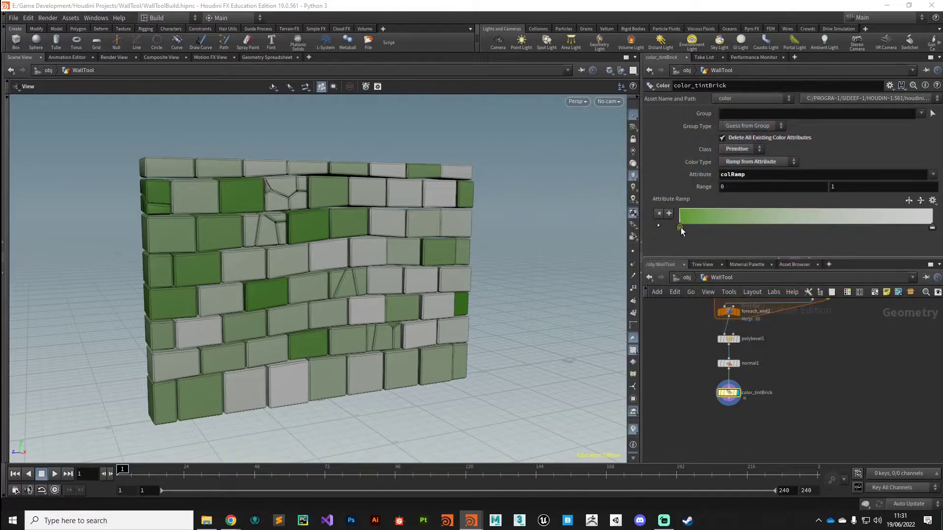
pyautogui.moveTo(681, 228)
pyautogui.mouseDown()
pyautogui.moveTo(891, 217)
pyautogui.moveTo(682, 229)
pyautogui.mouseUp()
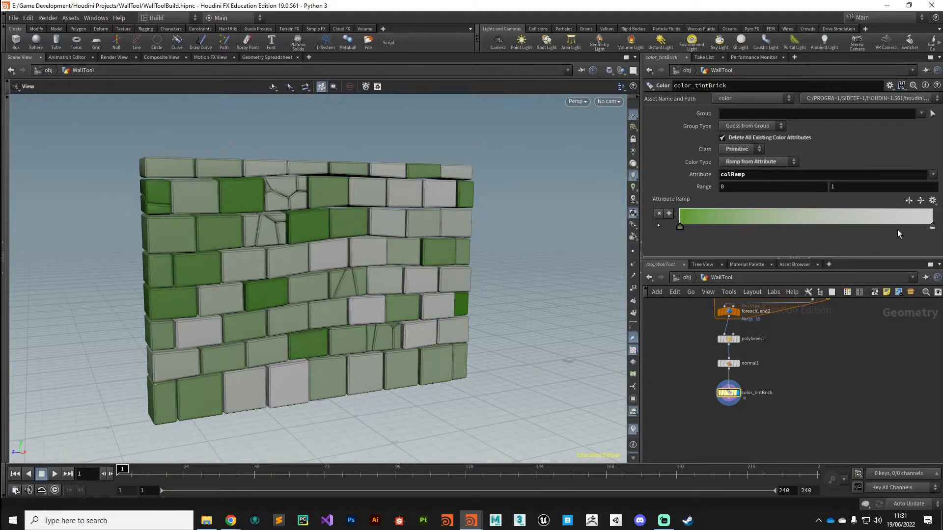
pyautogui.moveTo(932, 227)
pyautogui.mouseDown()
pyautogui.moveTo(704, 217)
pyautogui.moveTo(932, 227)
pyautogui.mouseUp()
# Set the start color of the color_tintBrick attribute ramp to a neutral gray with R, G and B at 0.5.
pyautogui.doubleClick(680, 228)
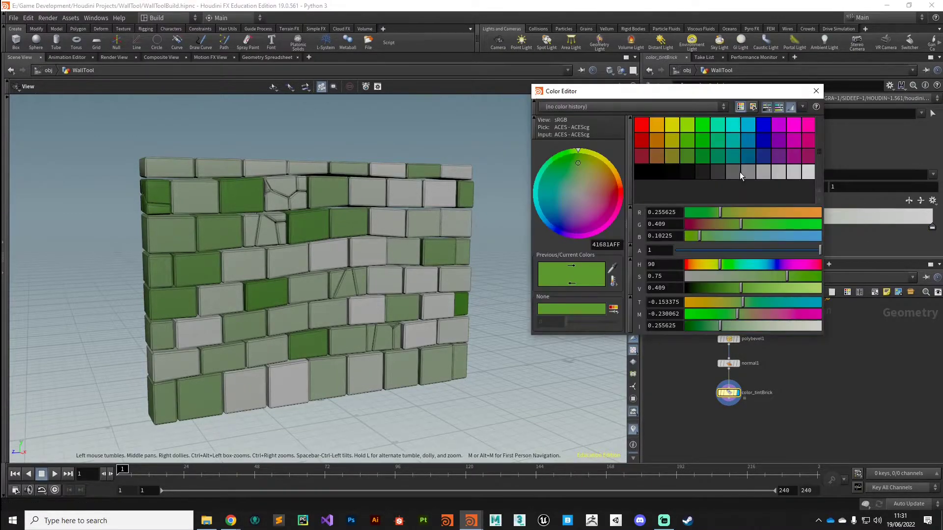
pyautogui.click(731, 174)
pyautogui.click(748, 173)
pyautogui.click(760, 172)
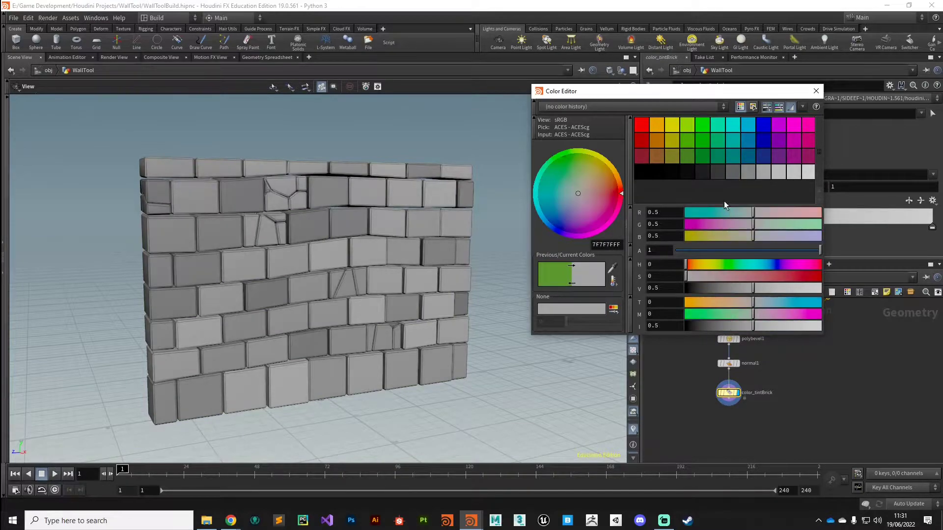
pyautogui.click(815, 91)
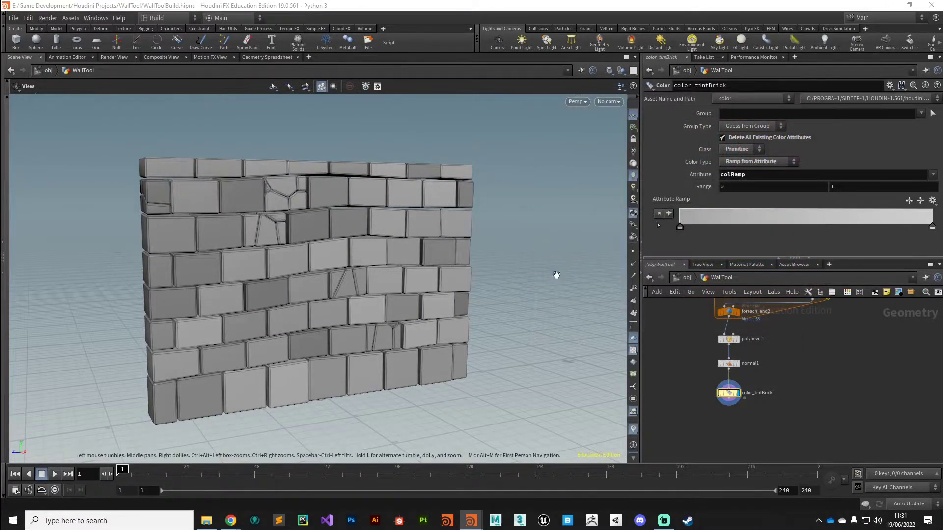
# Insert an Attribute Wrangle node between split1 and scatter1 inside the second for-each loop.
pyautogui.moveTo(669, 381); pyautogui.dragTo(672, 449, button='middle')
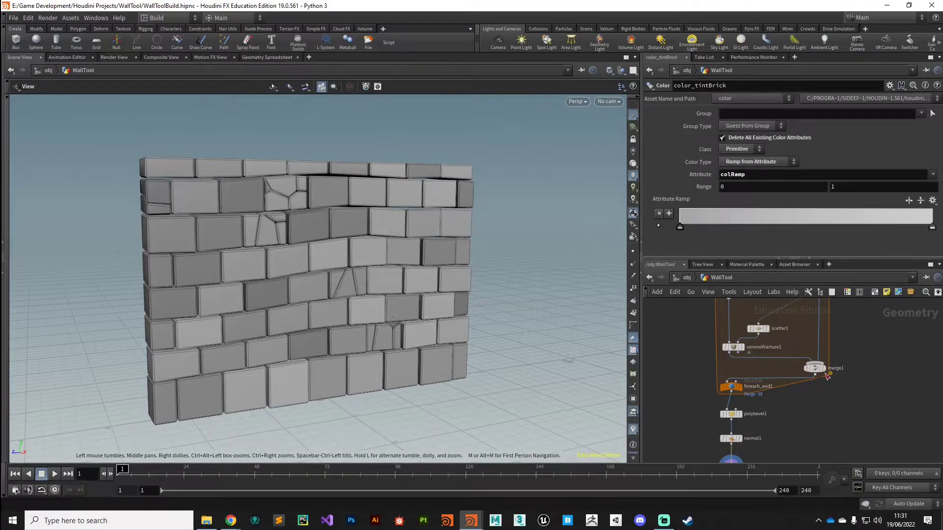
pyautogui.moveTo(803, 335); pyautogui.dragTo(792, 364, button='middle')
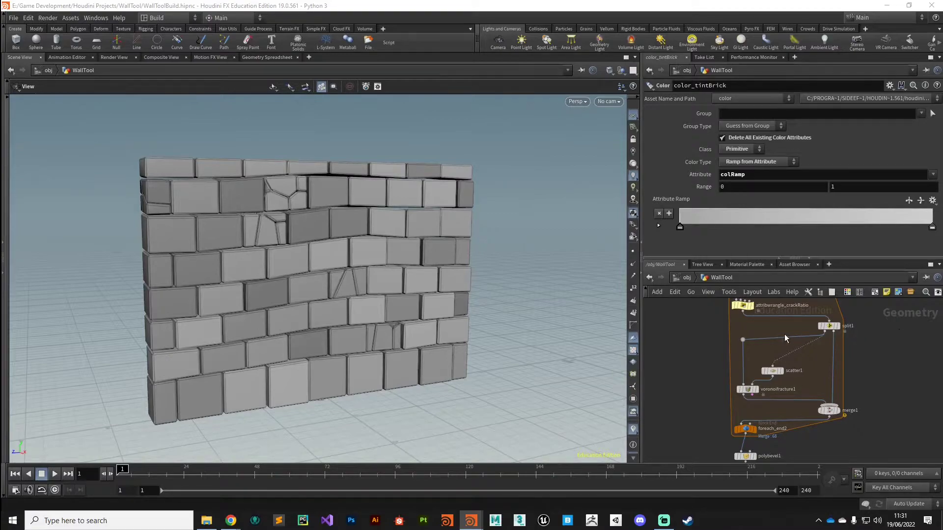
pyautogui.moveTo(778, 377)
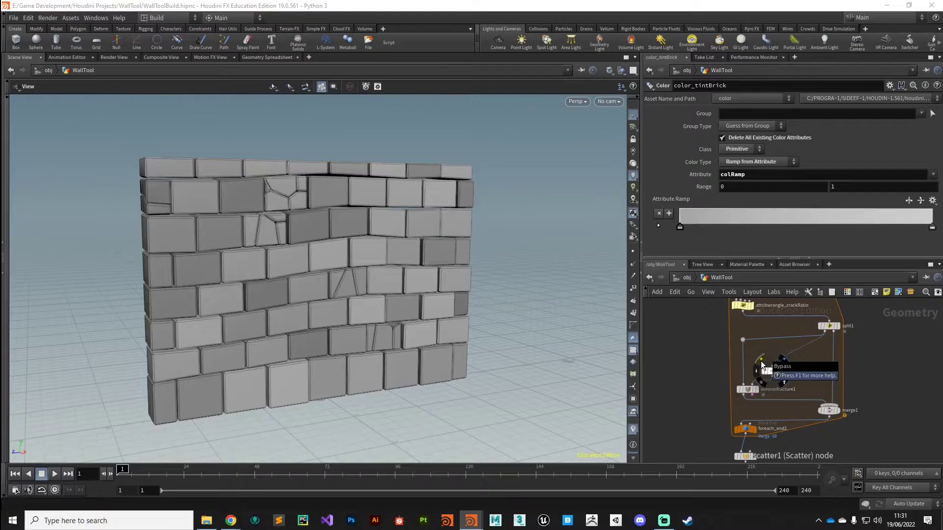
pyautogui.press('Tab')
pyautogui.write('wr')
pyautogui.press('Return')
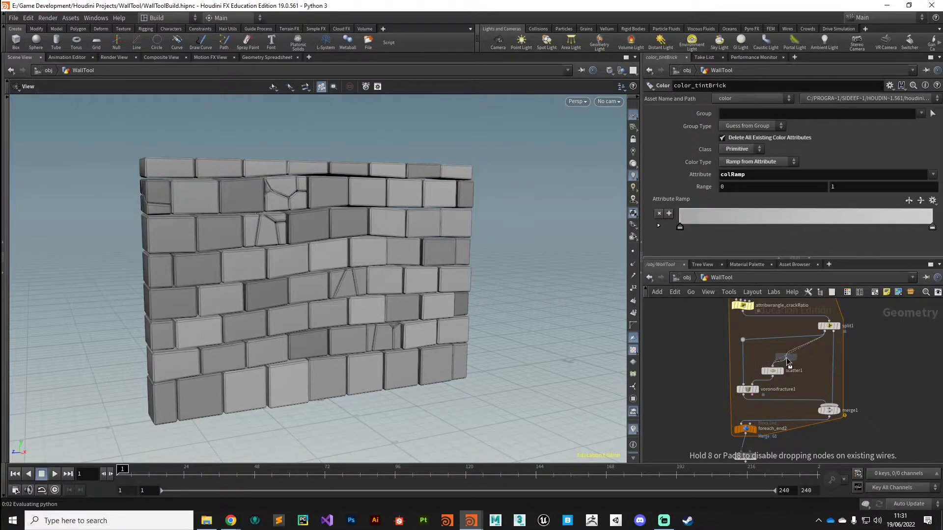
pyautogui.click(788, 356)
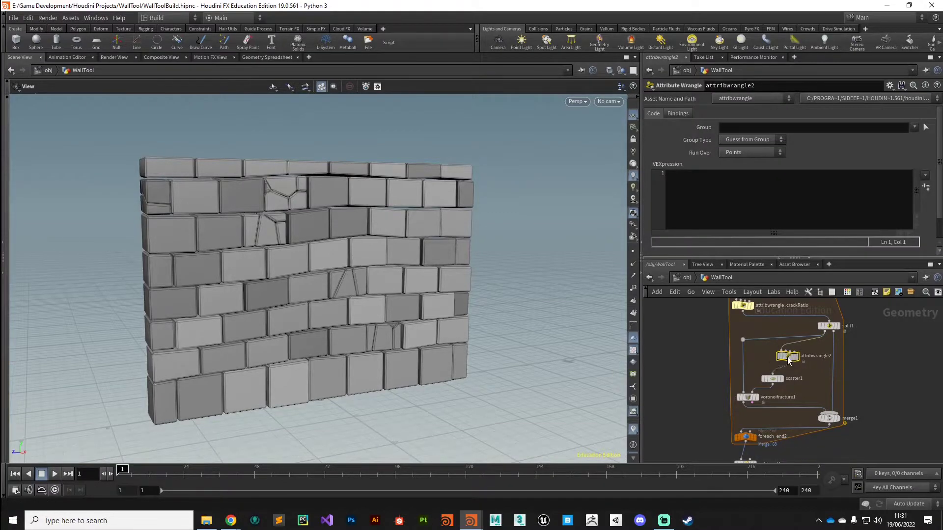
pyautogui.doubleClick(775, 361)
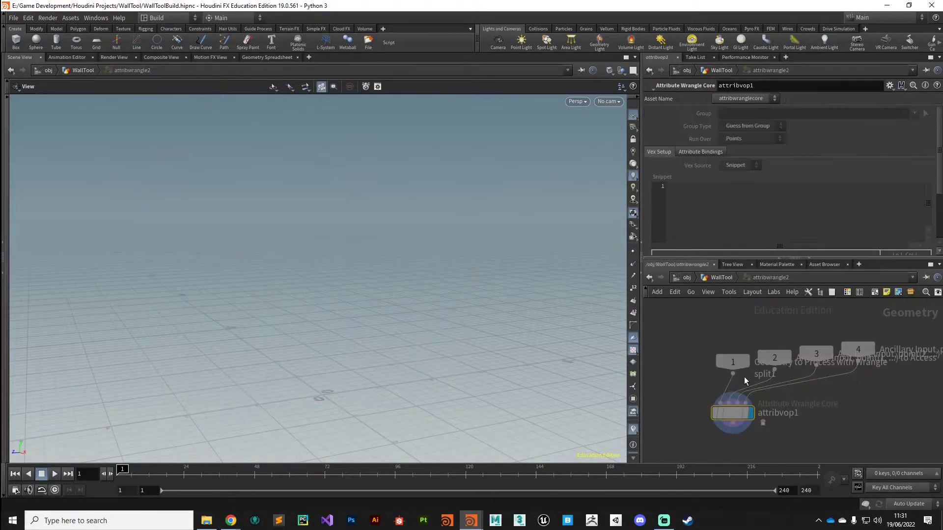
pyautogui.press('u')
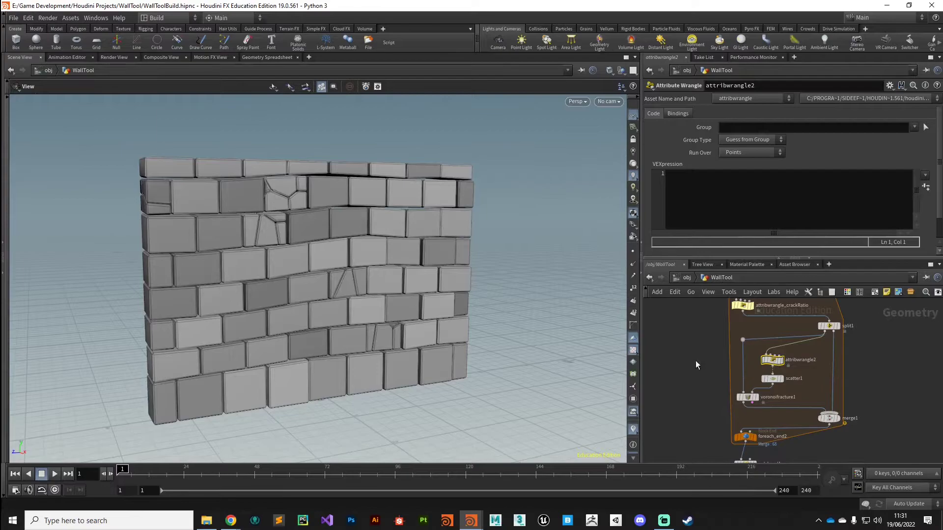
# Connect the foreach_begin2_metadata1 output to the second input of the new attribute wrangle above scatter1.
pyautogui.moveTo(694, 364); pyautogui.dragTo(685, 394, button='middle')
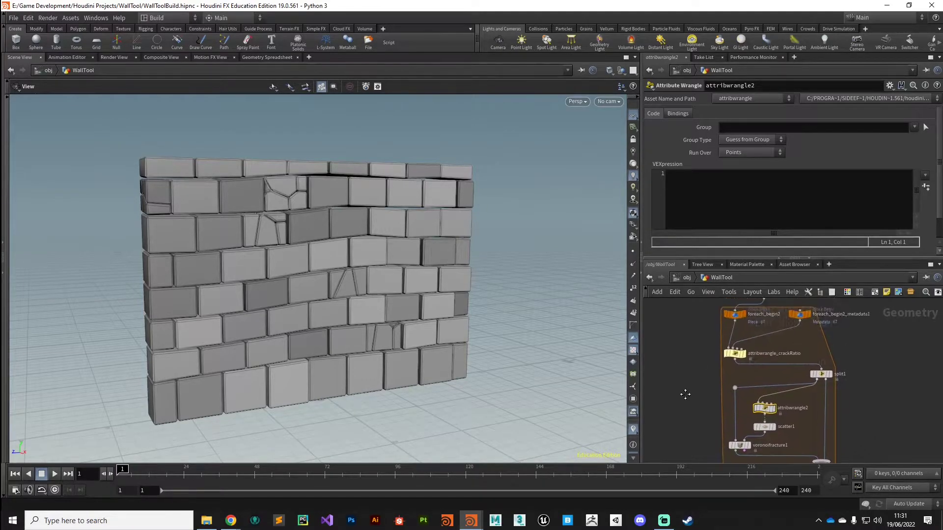
pyautogui.click(801, 322)
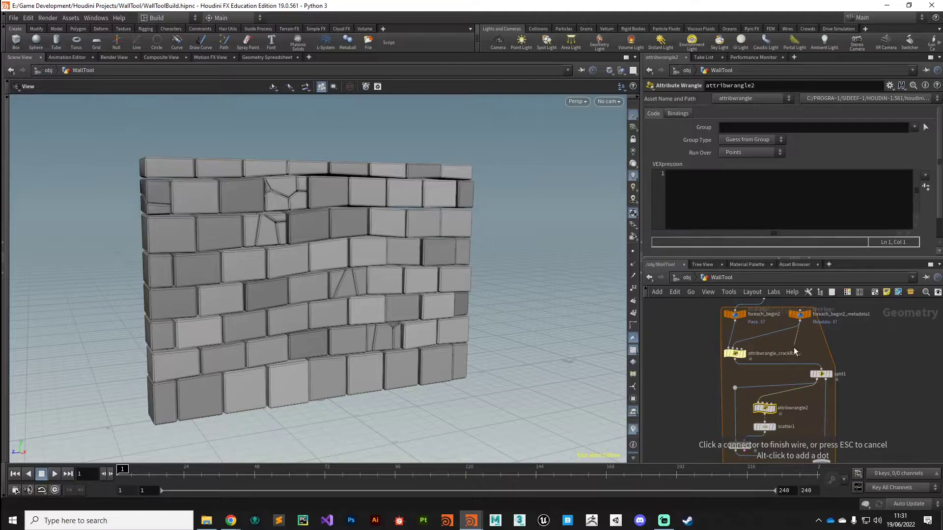
pyautogui.click(765, 409)
pyautogui.moveTo(683, 436); pyautogui.dragTo(695, 394, button='middle')
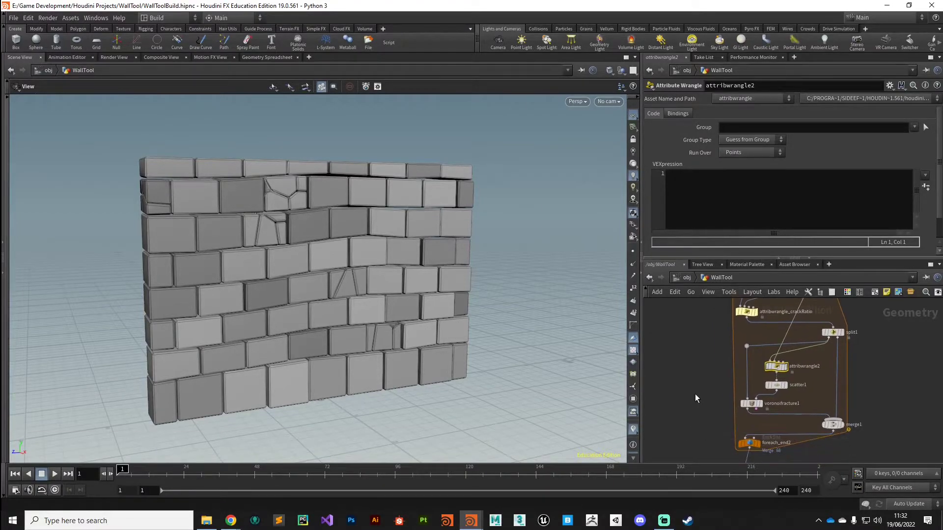
# Write i@numScatterPoints = rand(detail(1, "iteration", 0) * 432); as the VEX code of attribwrangle2.
pyautogui.scroll(2, 781, 374)
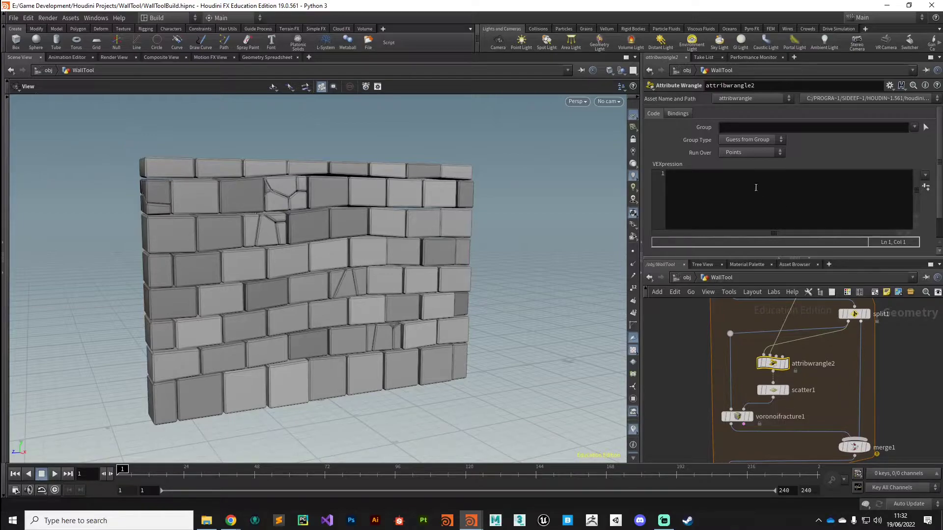
pyautogui.click(707, 191)
pyautogui.write('i@')
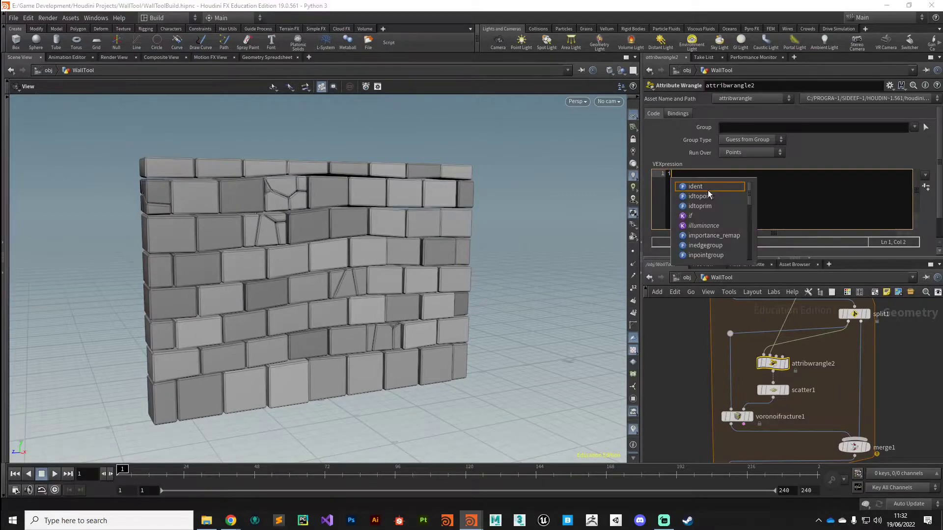
pyautogui.press('Escape')
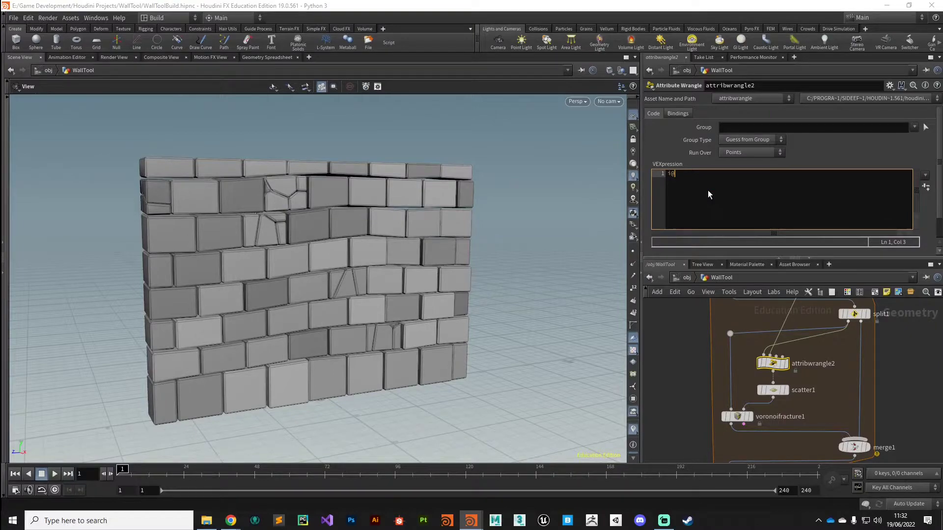
pyautogui.write('numScatterPoints = ')
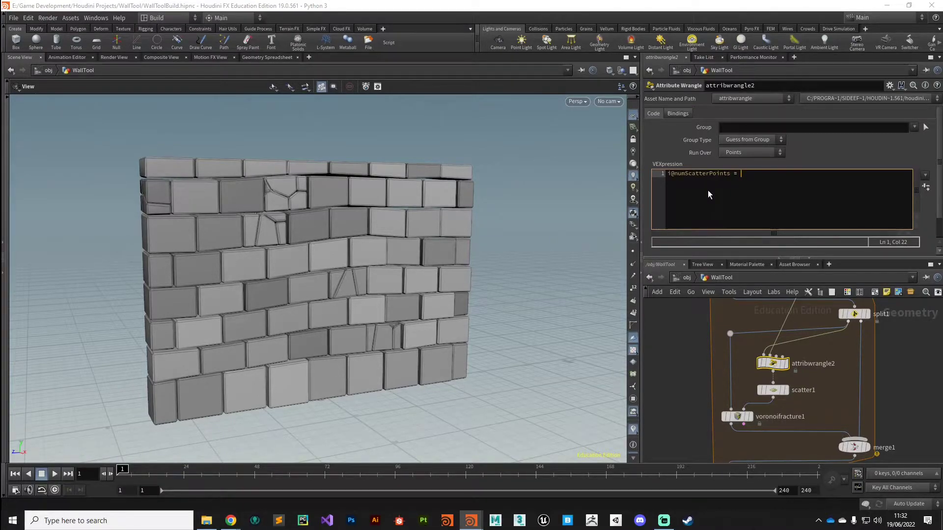
pyautogui.write('rand')
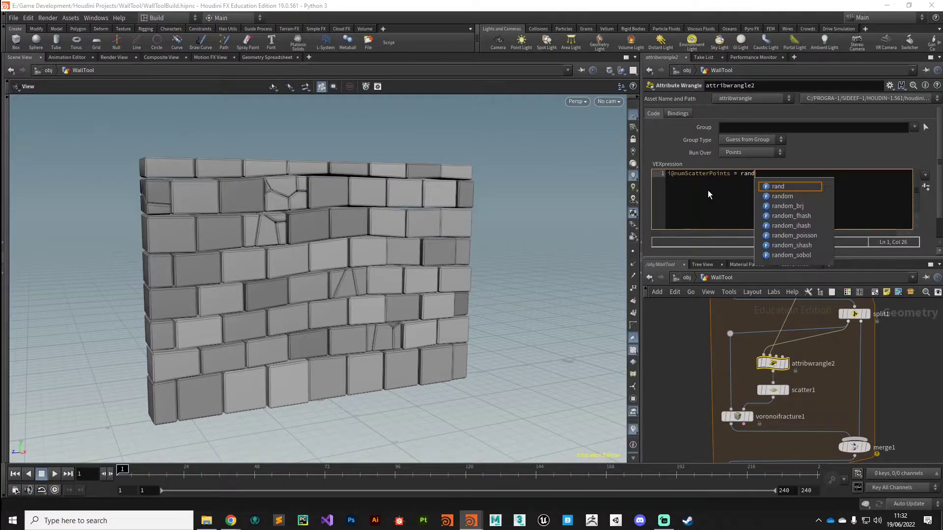
pyautogui.write('(detail(')
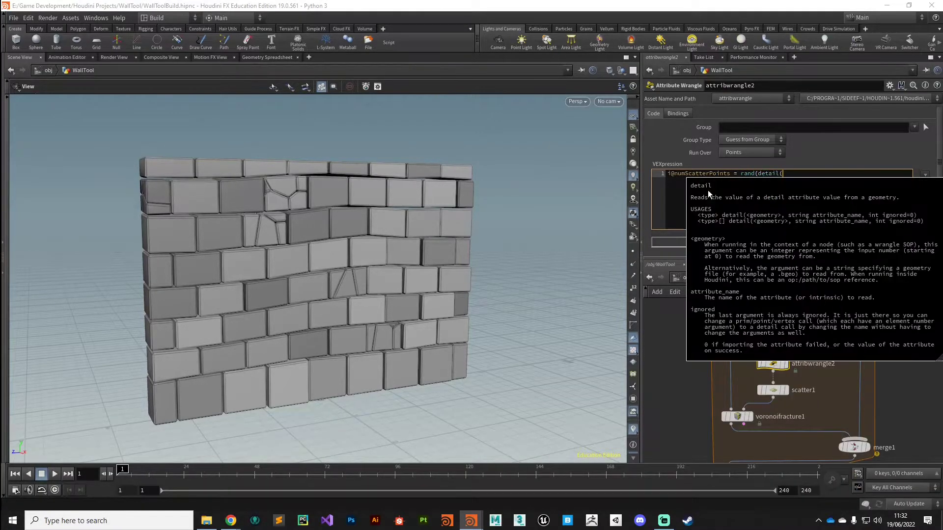
pyautogui.write('1, "itera')
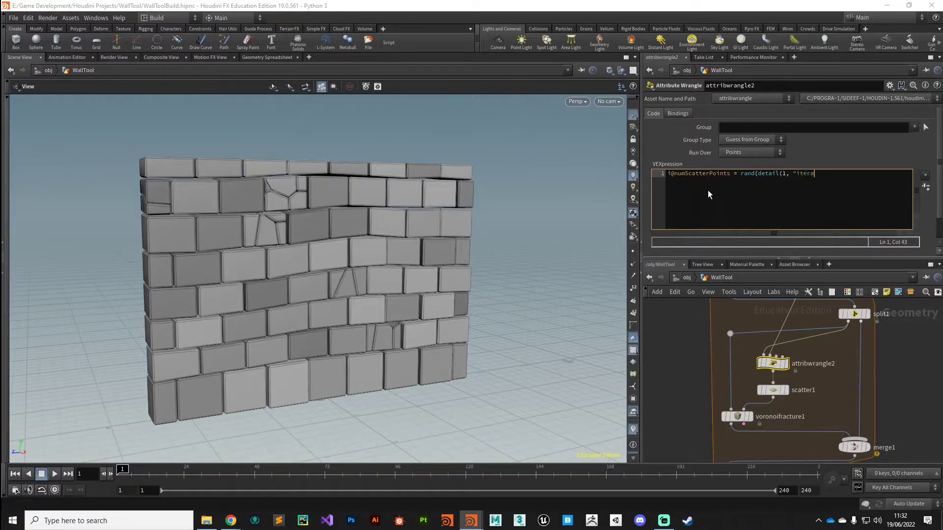
pyautogui.write('tion", 0) * 432);')
pyautogui.click(674, 338)
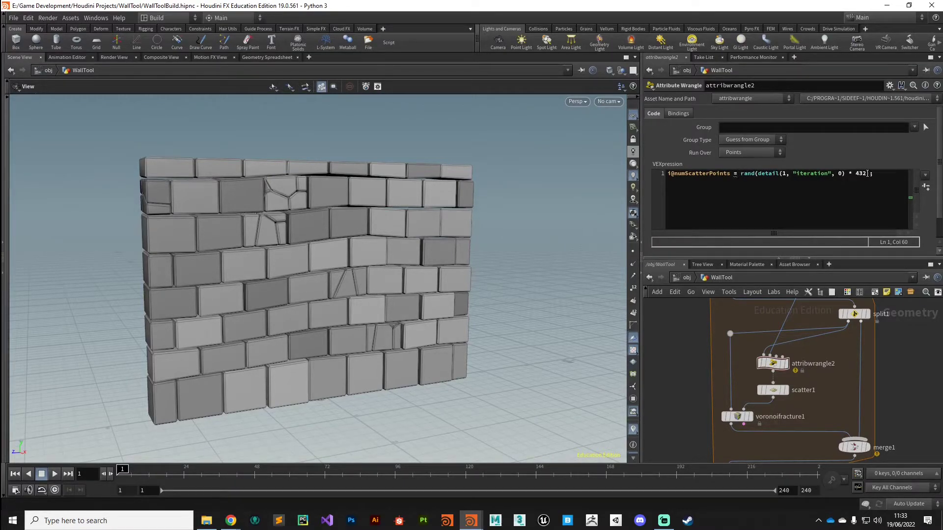
# Wrap the rand expression in attribwrangle2 in fit01 with an output range of 3 to 6.
pyautogui.moveTo(775, 391)
pyautogui.click(742, 174)
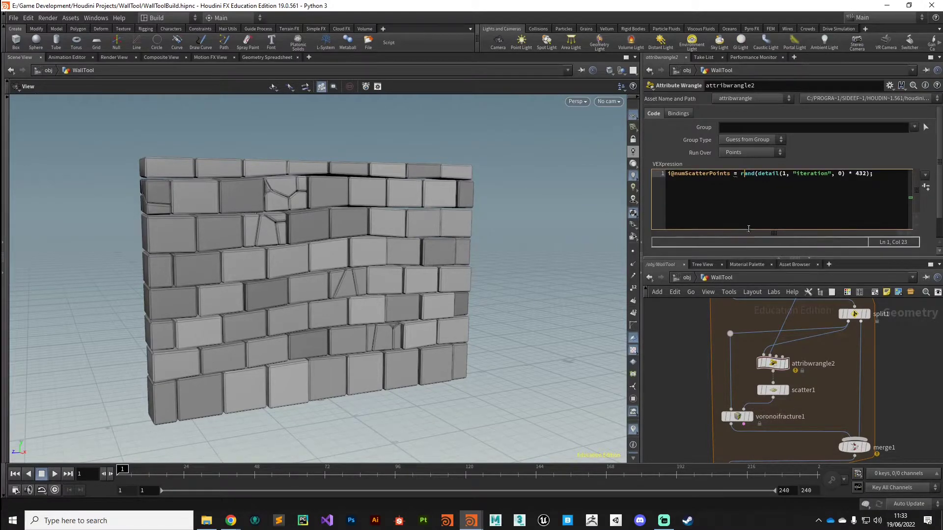
pyautogui.moveTo(641, 216); pyautogui.dragTo(556, 220)
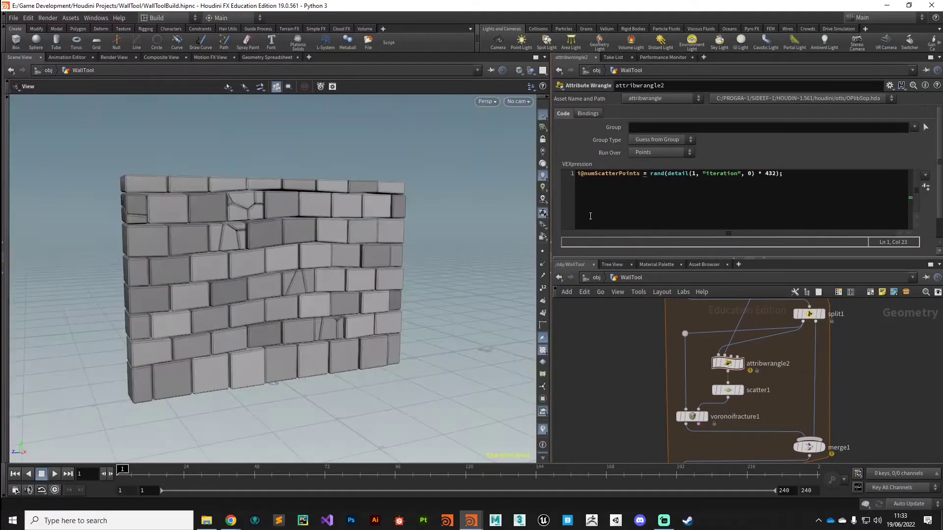
pyautogui.click(651, 175)
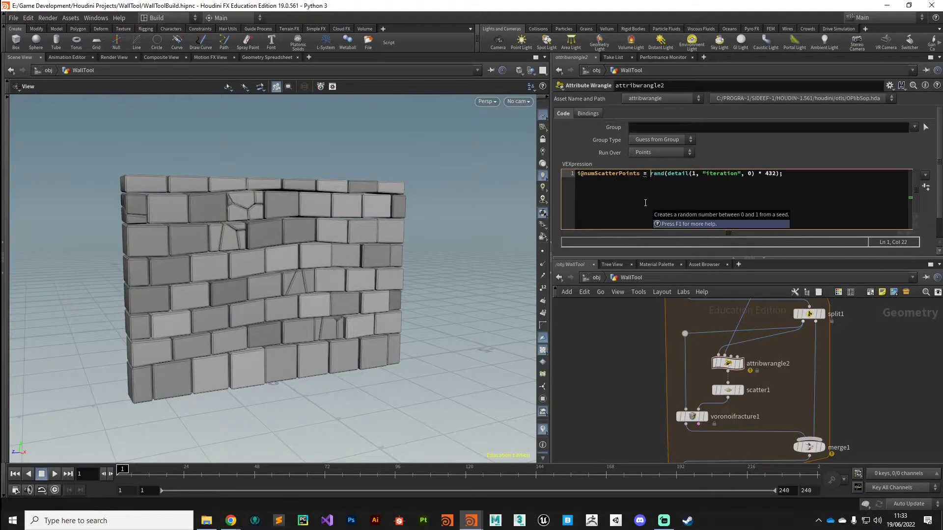
pyautogui.write('if')
pyautogui.press('BackSpace')
pyautogui.press('BackSpace')
pyautogui.write('fit01(')
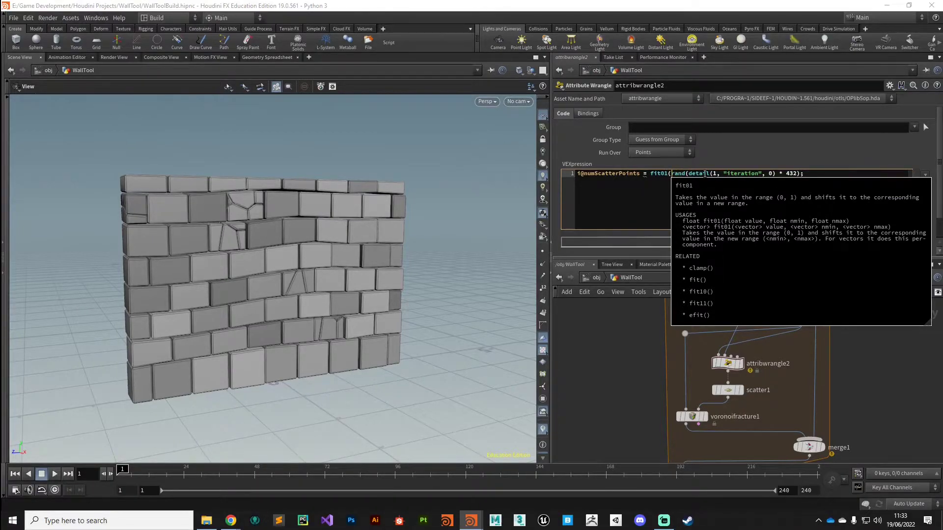
pyautogui.click(800, 174)
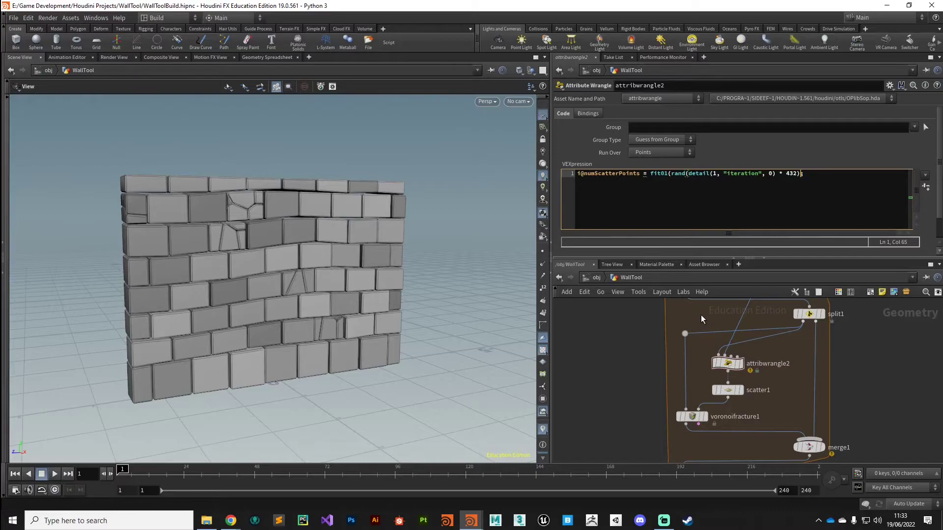
pyautogui.write(', 3, 6)')
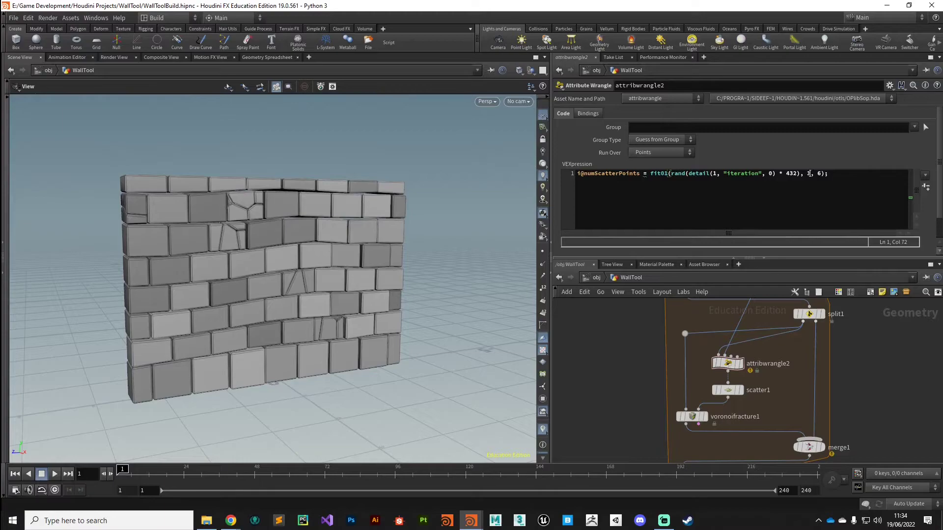
# Cast the fit01 result in attribwrangle2 to int and set the wrangle to run over Detail (only once).
pyautogui.moveTo(729, 395)
pyautogui.click(650, 175)
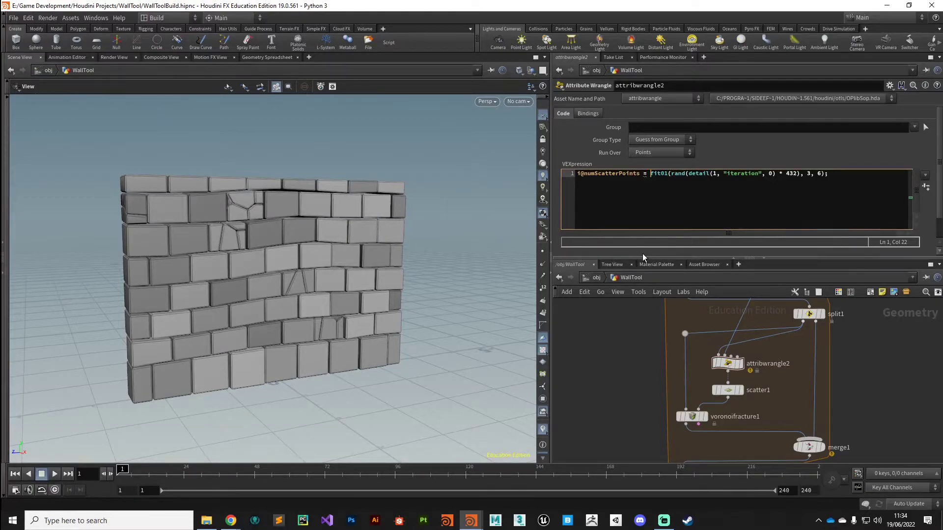
pyautogui.write('(int)')
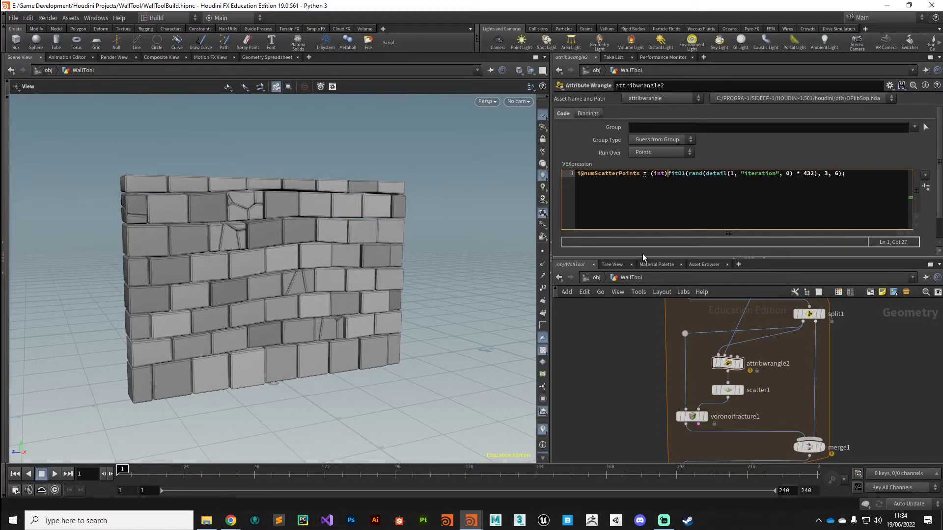
pyautogui.click(626, 343)
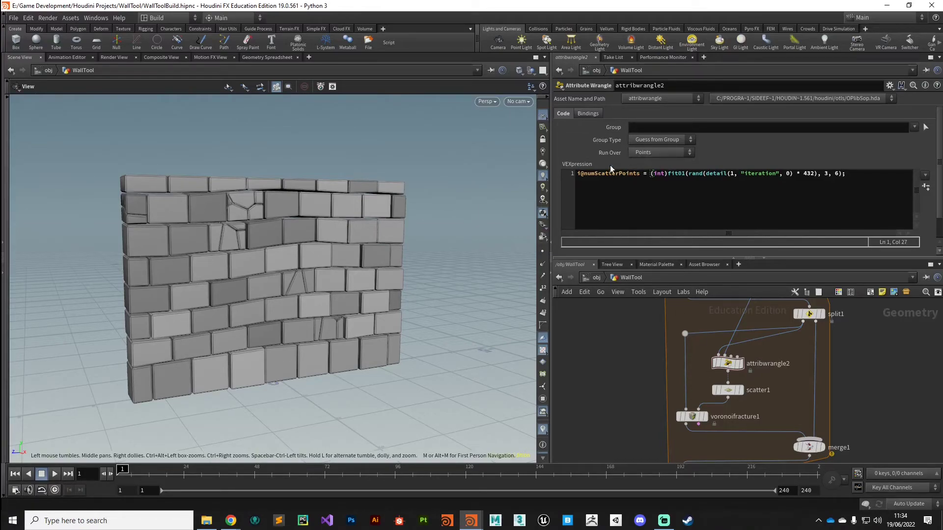
pyautogui.click(641, 152)
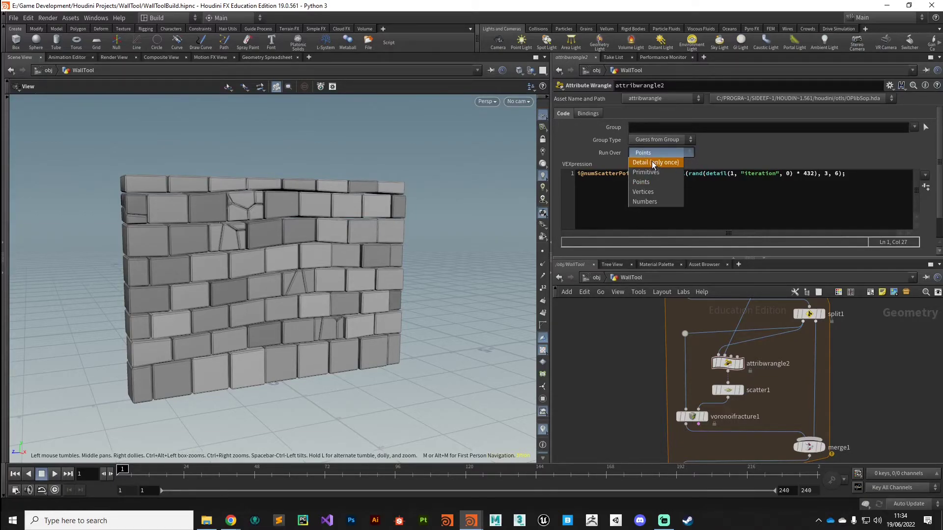
pyautogui.click(657, 163)
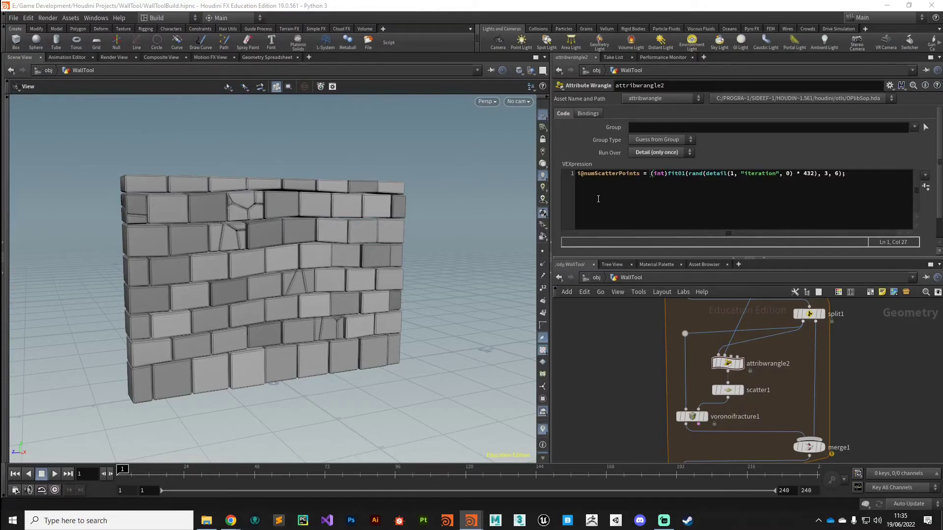
# Set scatter1's Force Total Count to the expression detail("../attribwrangle2/", "numScatterPoints", 0).
pyautogui.click(729, 391)
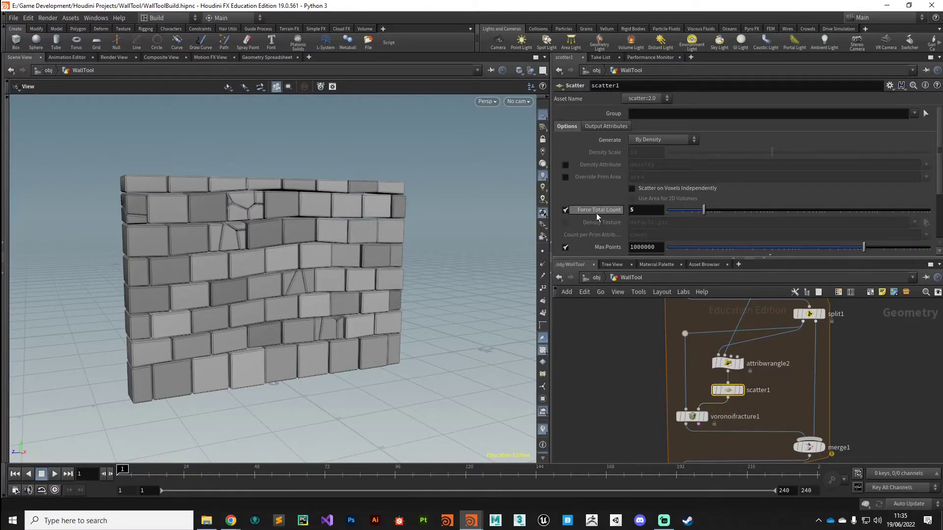
pyautogui.doubleClick(643, 210)
pyautogui.write('detail(')
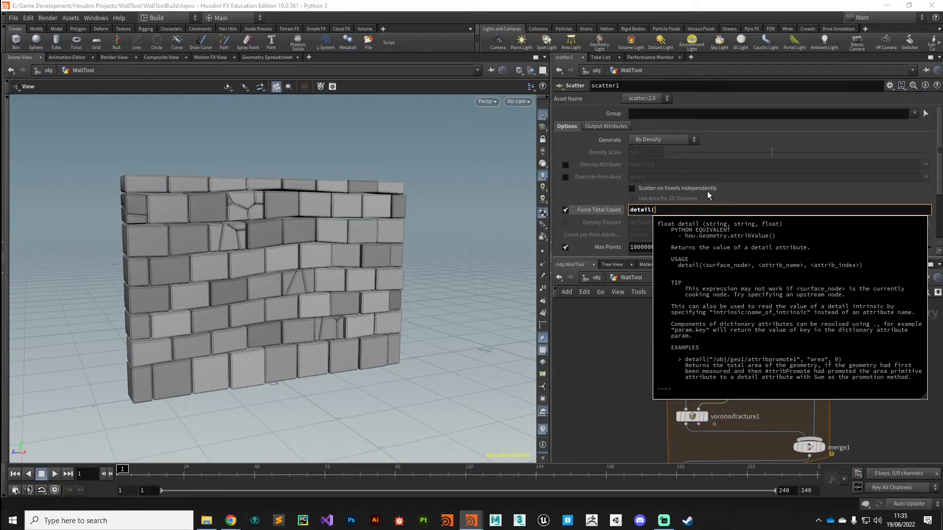
pyautogui.write('../')
pyautogui.click(609, 313)
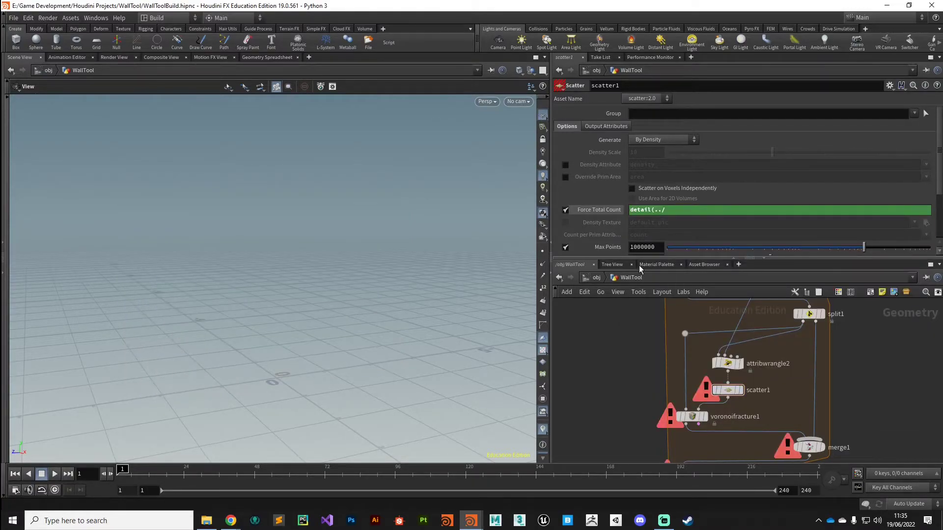
pyautogui.click(676, 212)
pyautogui.write('att')
pyautogui.press('BackSpace')
pyautogui.press('BackSpace')
pyautogui.press('BackSpace')
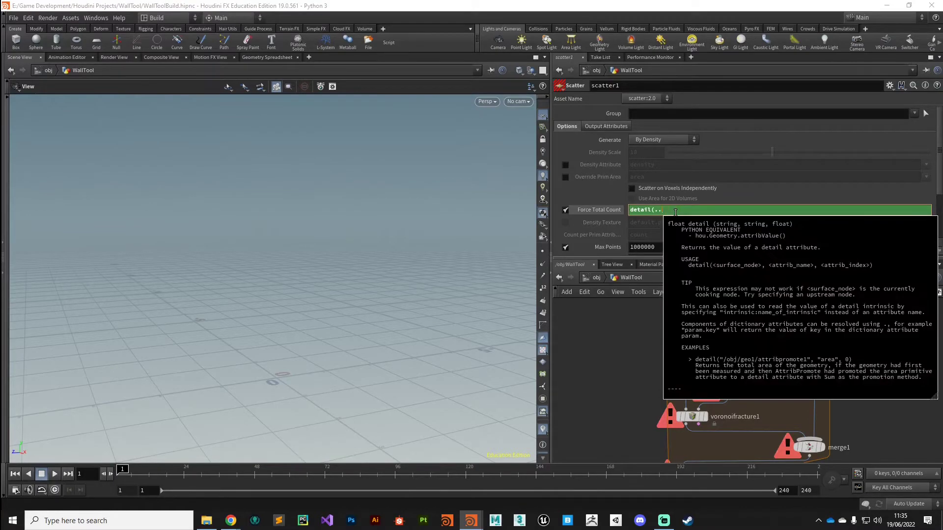
pyautogui.write('"../attr')
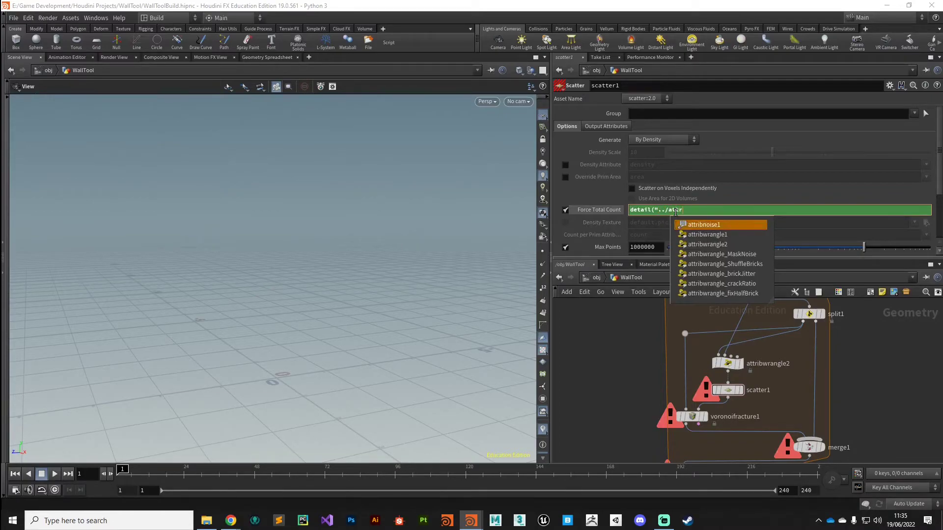
pyautogui.press('Down')
pyautogui.press('Down')
pyautogui.press('Down')
pyautogui.press('Up')
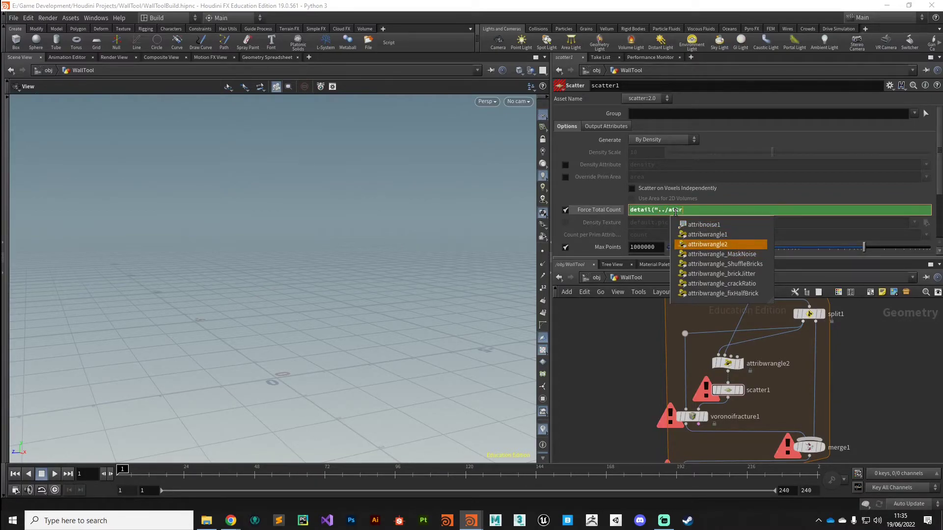
pyautogui.press('Escape')
pyautogui.press('Tab')
pyautogui.write('"')
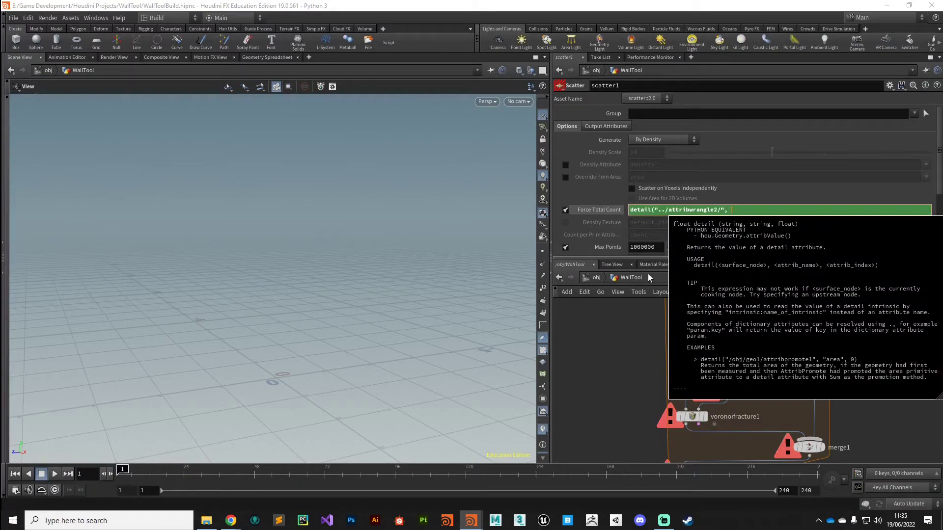
pyautogui.write(', "numScatter')
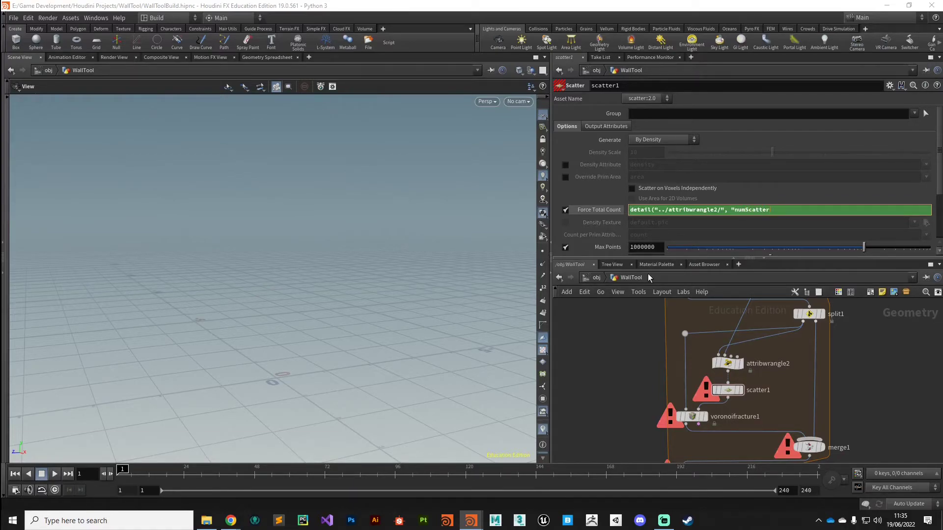
pyautogui.write('Points", 0')
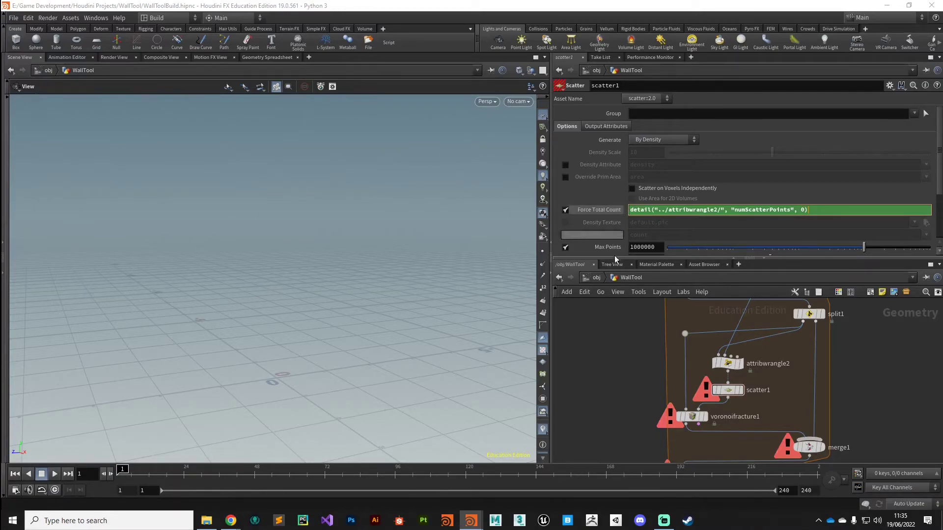
pyautogui.press('Return')
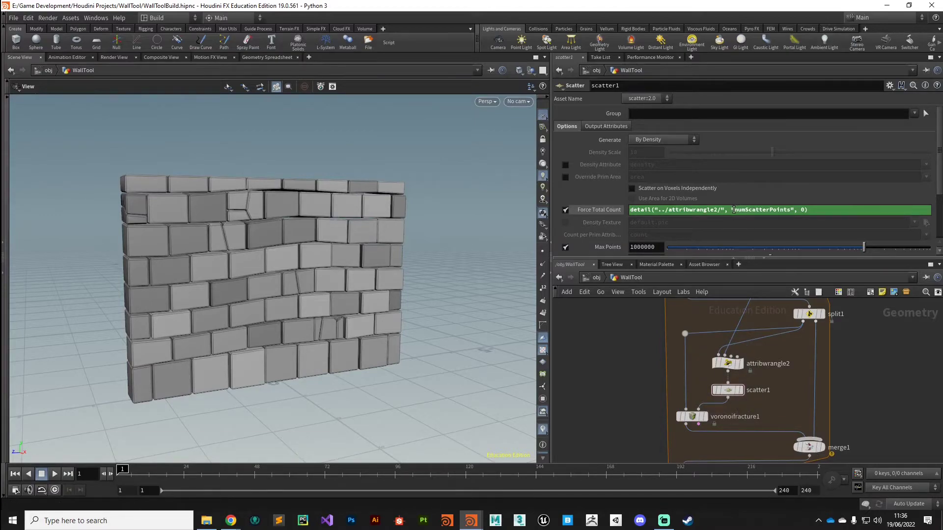
pyautogui.moveTo(734, 210); pyautogui.dragTo(788, 215)
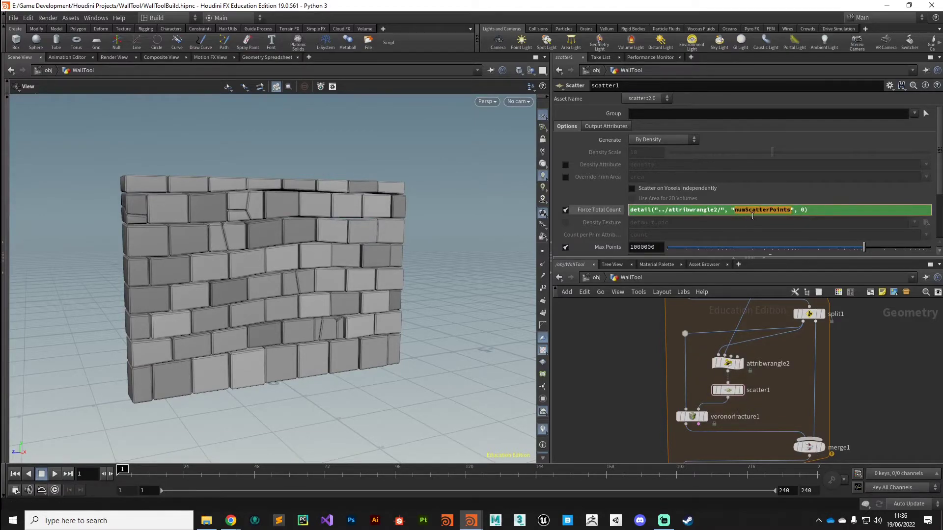
pyautogui.click(727, 362)
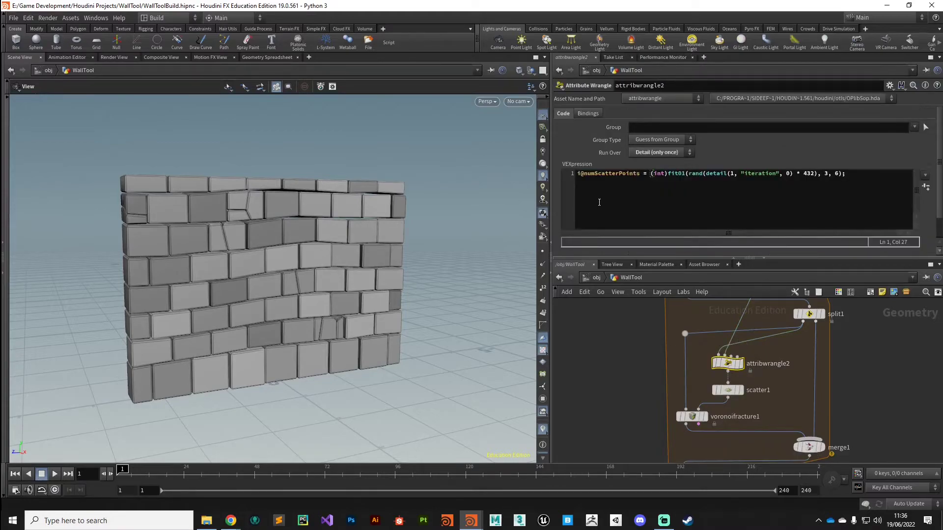
pyautogui.click(727, 390)
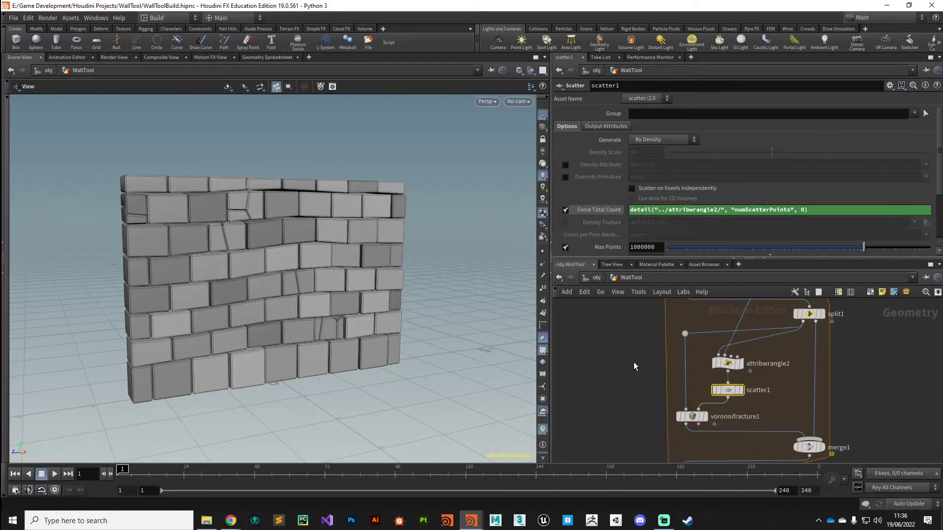
# Rename the attribwrangle2 node to attribwrangle_randScatterPoints.
pyautogui.moveTo(632, 363); pyautogui.dragTo(646, 412, button='middle')
pyautogui.click(740, 411)
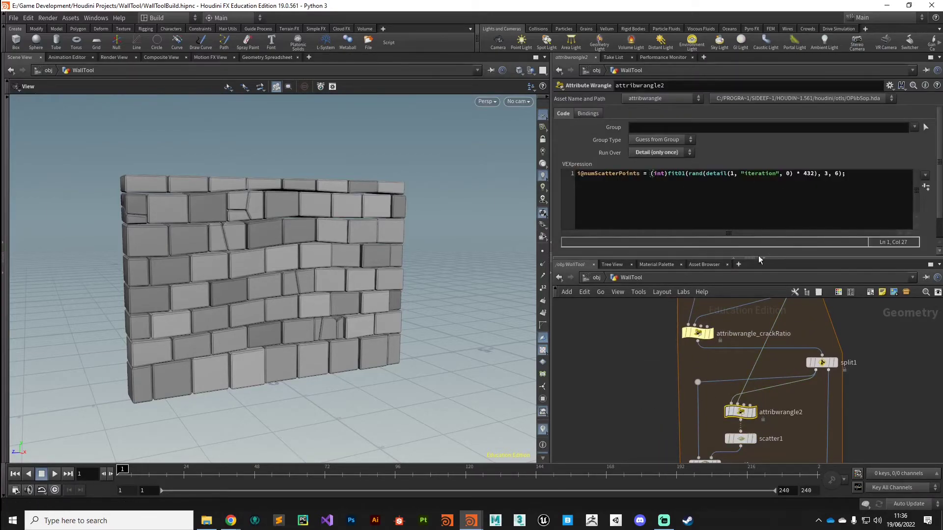
pyautogui.doubleClick(796, 413)
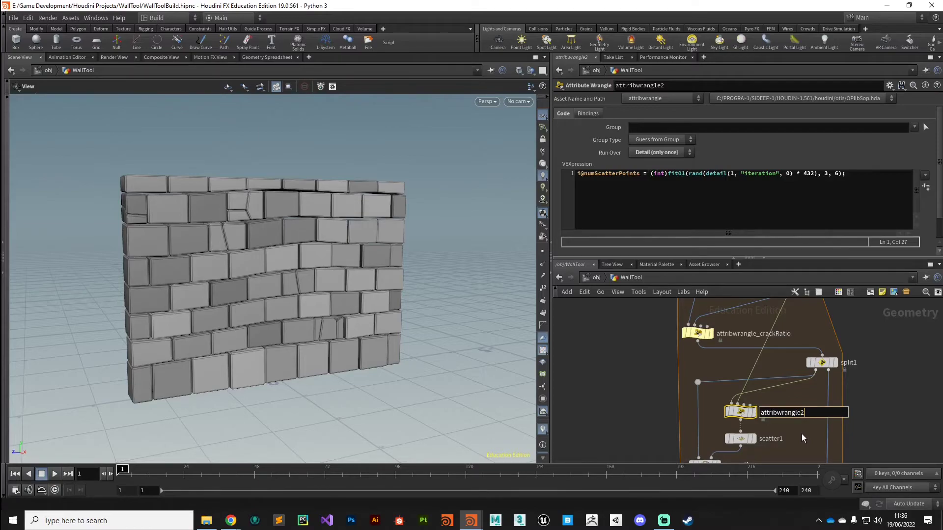
pyautogui.write('_randScatterPoints')
pyautogui.press('Return')
# Review the node chain from the random scatter wrangle down to color_tintBrick and back up to scatter1.
pyautogui.moveTo(741, 438)
pyautogui.moveTo(691, 431); pyautogui.dragTo(696, 405, button='middle')
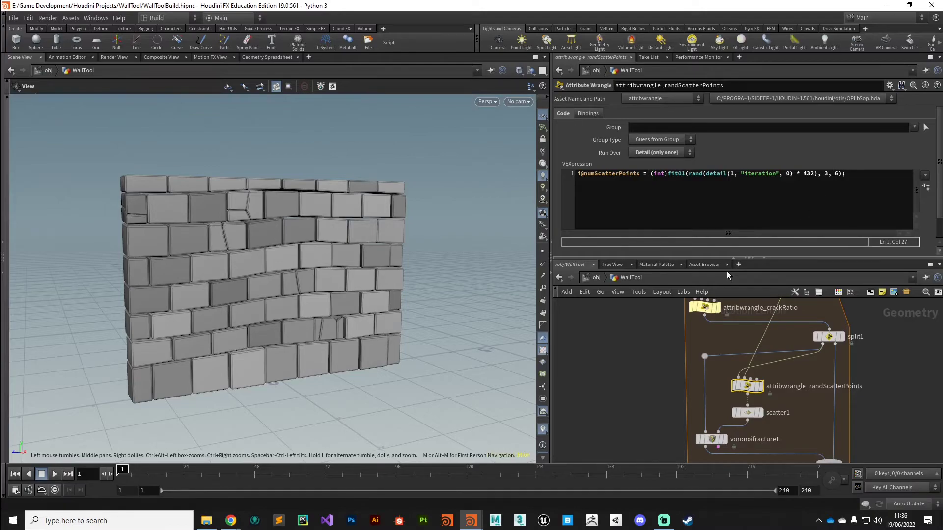
pyautogui.moveTo(645, 437); pyautogui.dragTo(650, 367, button='middle')
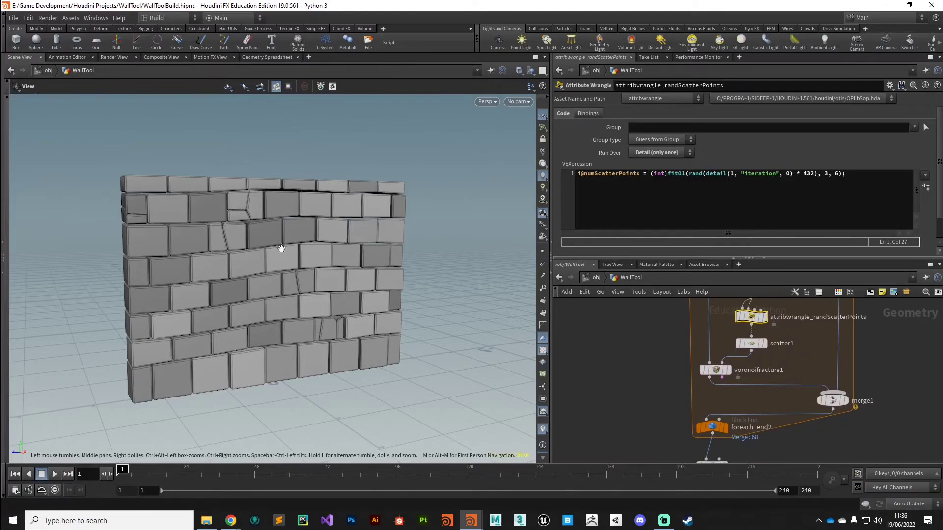
pyautogui.scroll(-5, 643, 442)
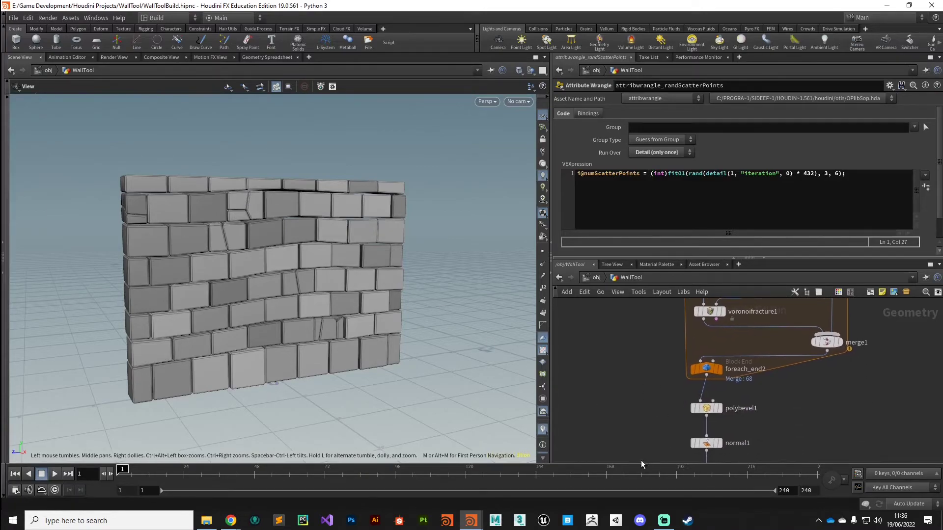
pyautogui.click(712, 420)
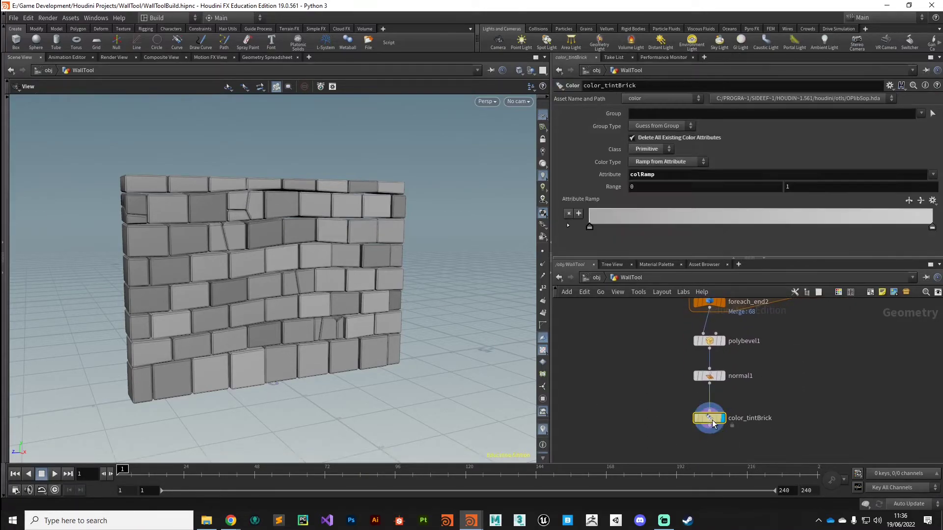
pyautogui.scroll(-3, 641, 435)
pyautogui.moveTo(654, 424); pyautogui.dragTo(652, 435, button='middle')
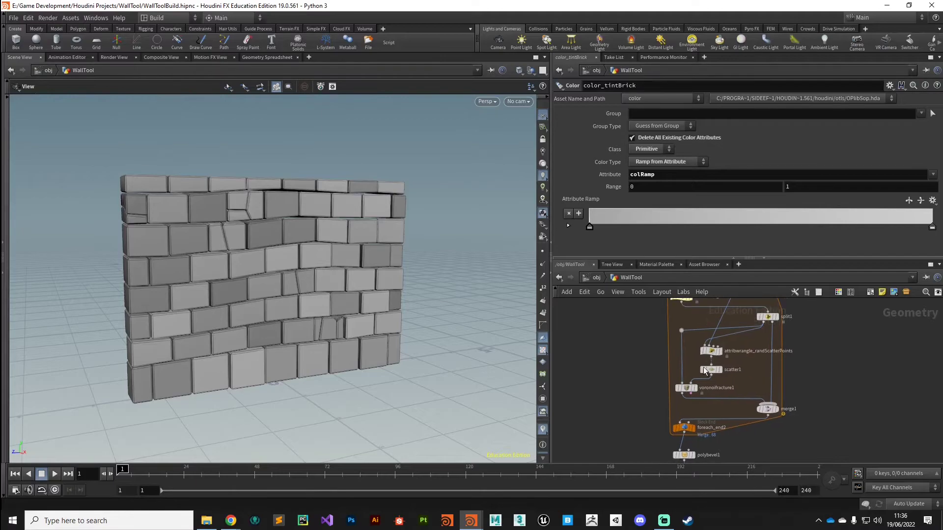
pyautogui.click(711, 350)
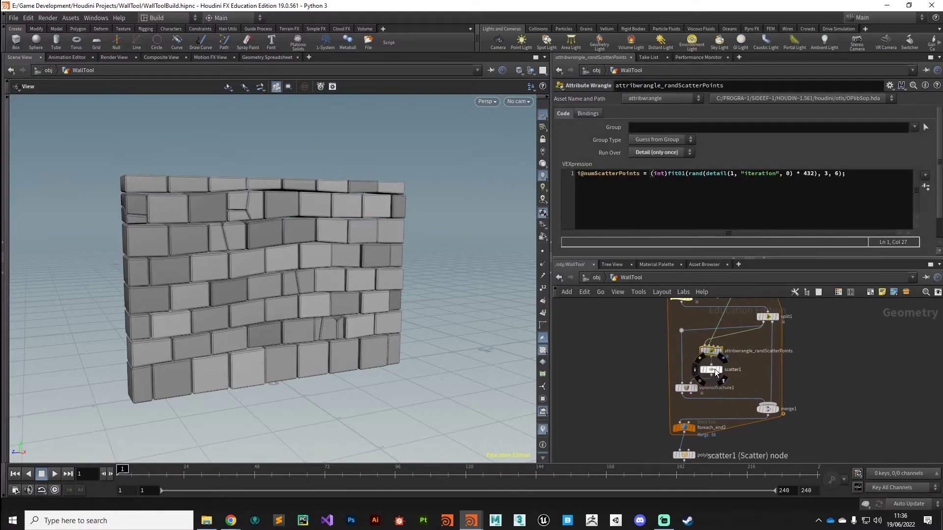
pyautogui.click(712, 370)
# Raise Crackprobabilty on attribwrangle_crackRatio to 0.523 and inspect the cracked bricks up close.
pyautogui.moveTo(650, 334); pyautogui.dragTo(644, 376, button='middle')
pyautogui.click(678, 328)
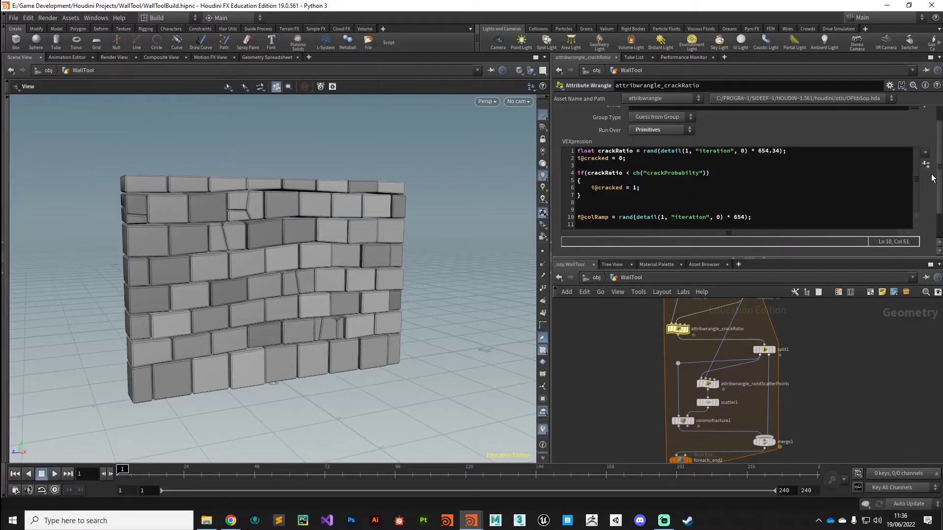
pyautogui.moveTo(938, 176); pyautogui.dragTo(938, 223)
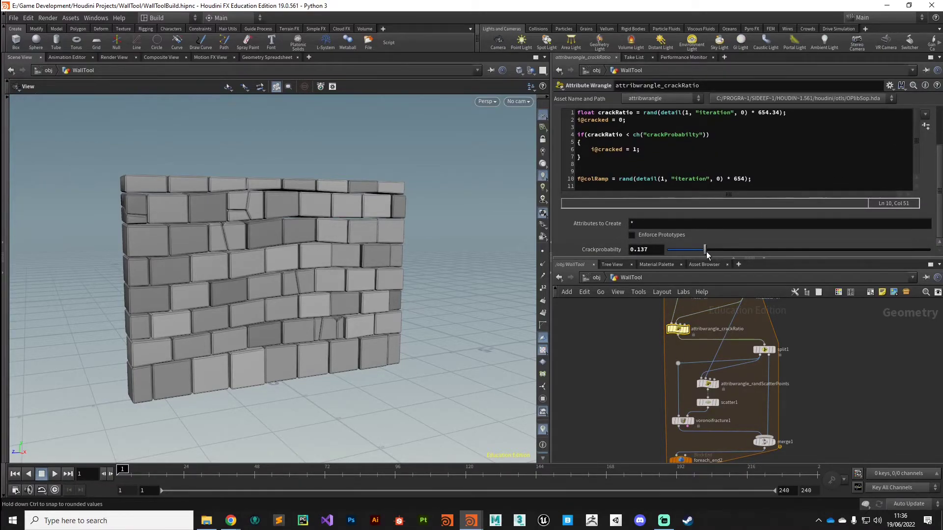
pyautogui.moveTo(706, 252); pyautogui.dragTo(803, 260)
pyautogui.moveTo(320, 343); pyautogui.dragTo(158, 345)
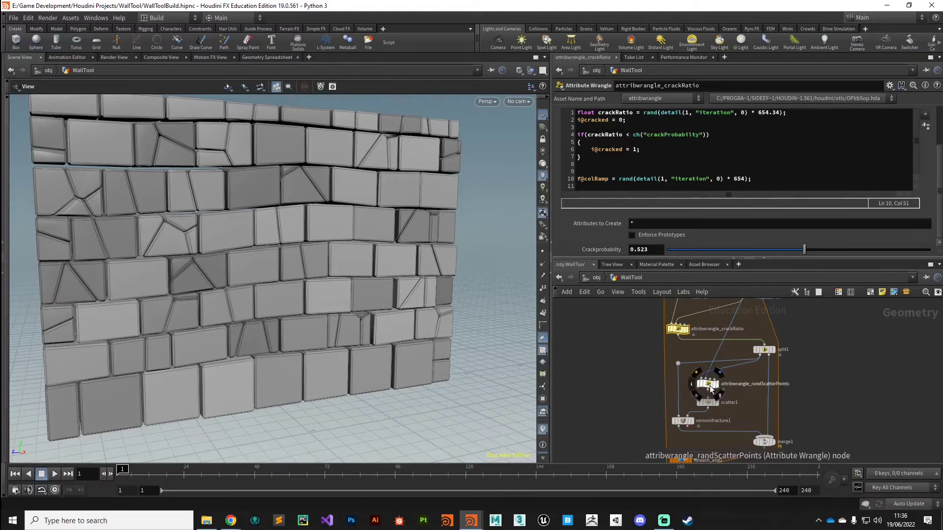
# Set the upper limit of the fit01 range in attribwrangle_randScatterPoints to 10.
pyautogui.click(708, 387)
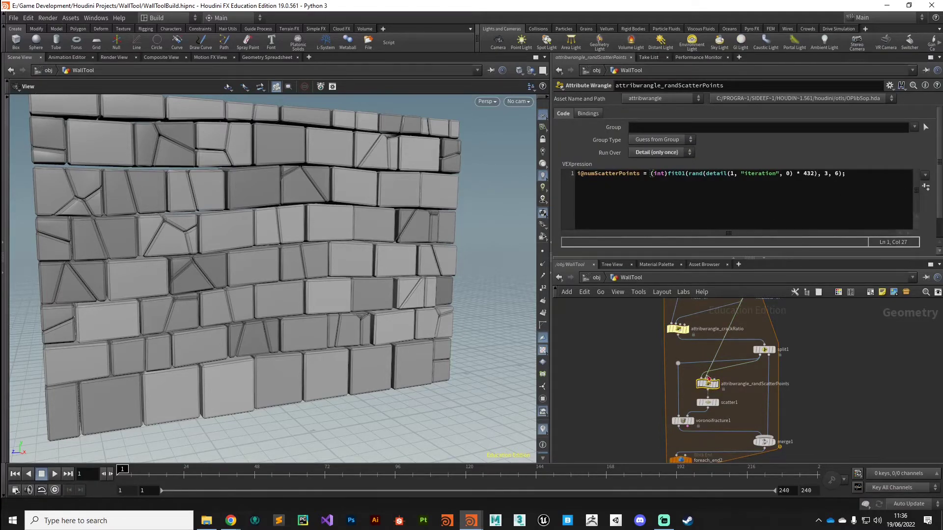
pyautogui.click(834, 175)
pyautogui.press('BackSpace')
pyautogui.write('10')
pyautogui.click(625, 417)
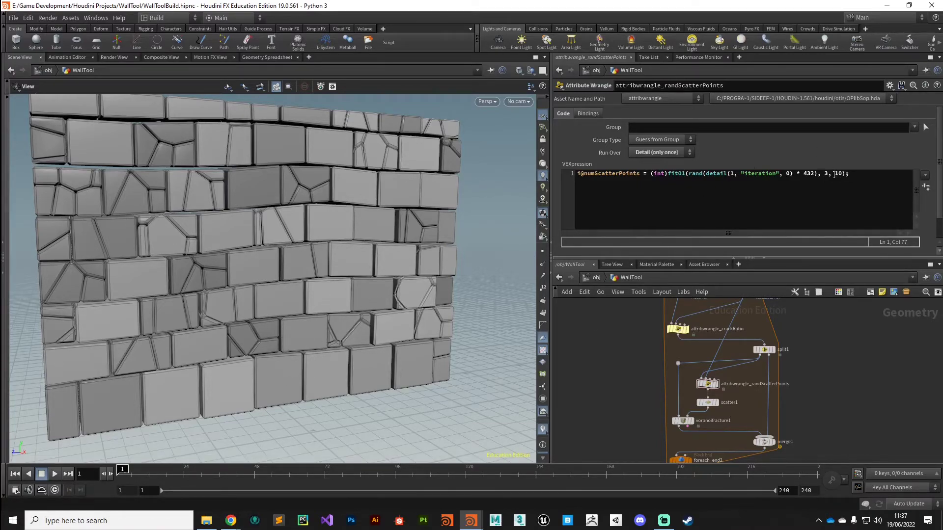
# Return the fit01 upper limit in the numScatterPoints expression to 6.
pyautogui.click(834, 174)
pyautogui.press('Delete')
pyautogui.press('Delete')
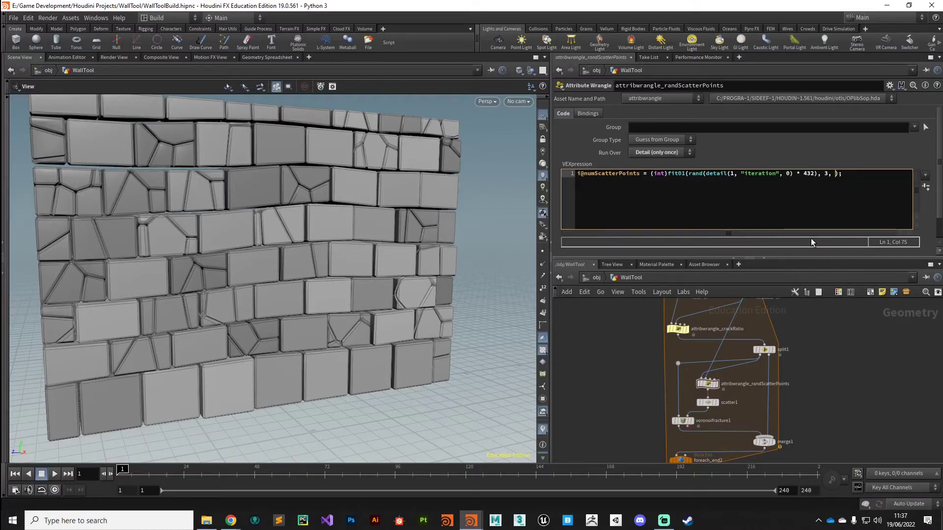
pyautogui.write('6')
pyautogui.click(624, 386)
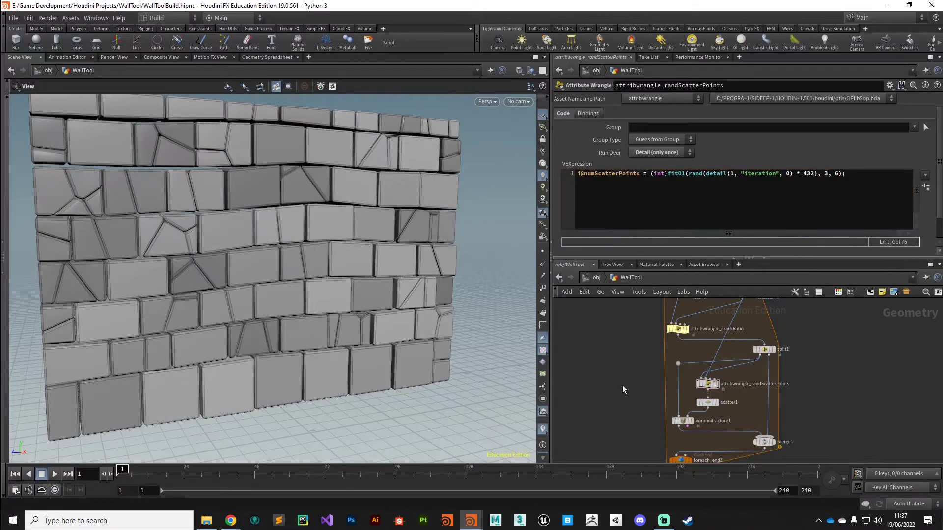
# Lower Crackprobabilty on attribwrangle_crackRatio to 0.161 and inspect the whole wall from the front.
pyautogui.click(679, 328)
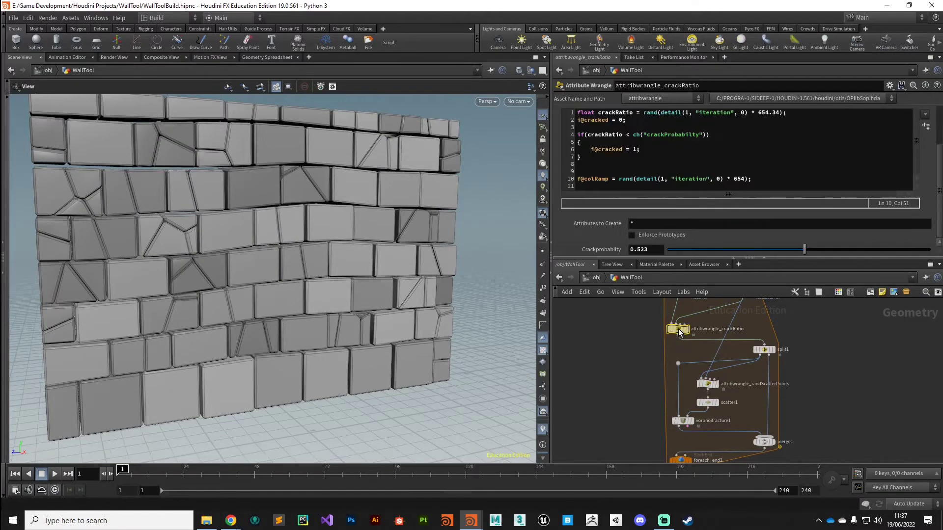
pyautogui.moveTo(729, 249); pyautogui.dragTo(709, 255)
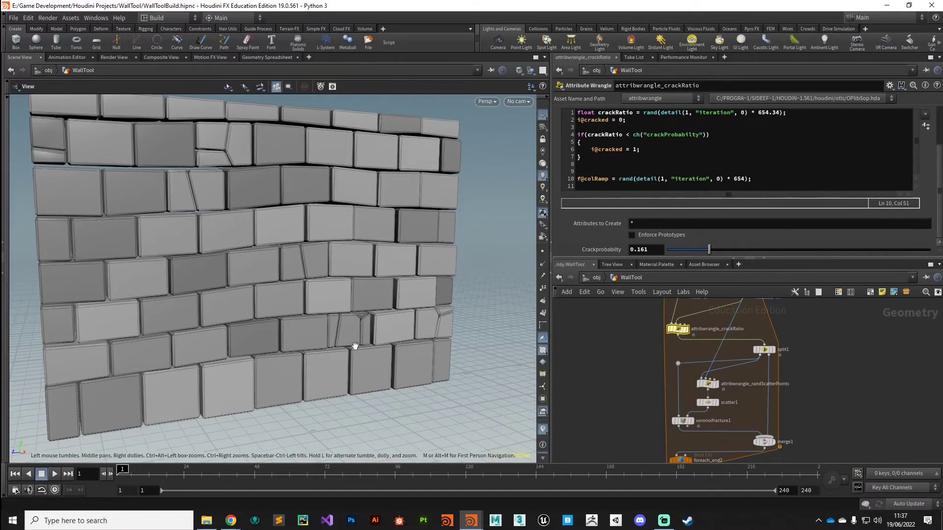
pyautogui.press('h')
pyautogui.moveTo(742, 407); pyautogui.dragTo(742, 383, button='middle')
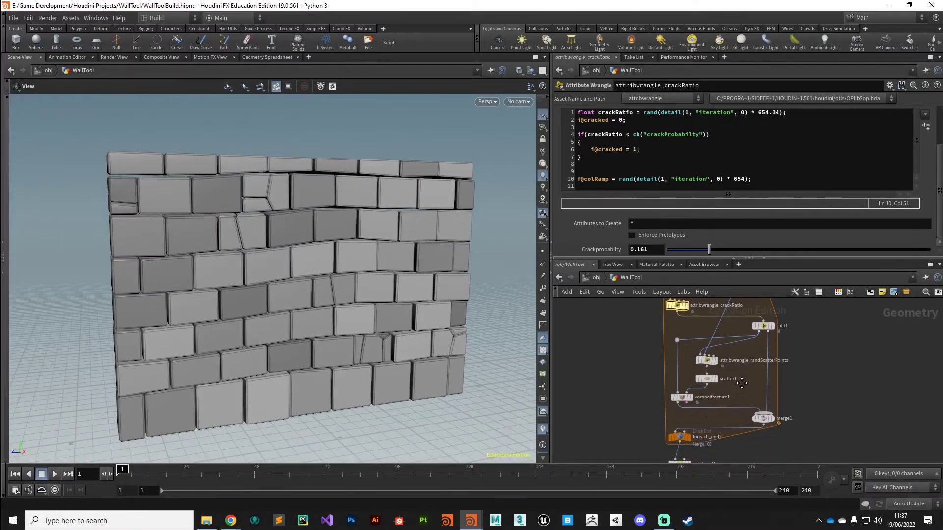
pyautogui.scroll(2, 647, 341)
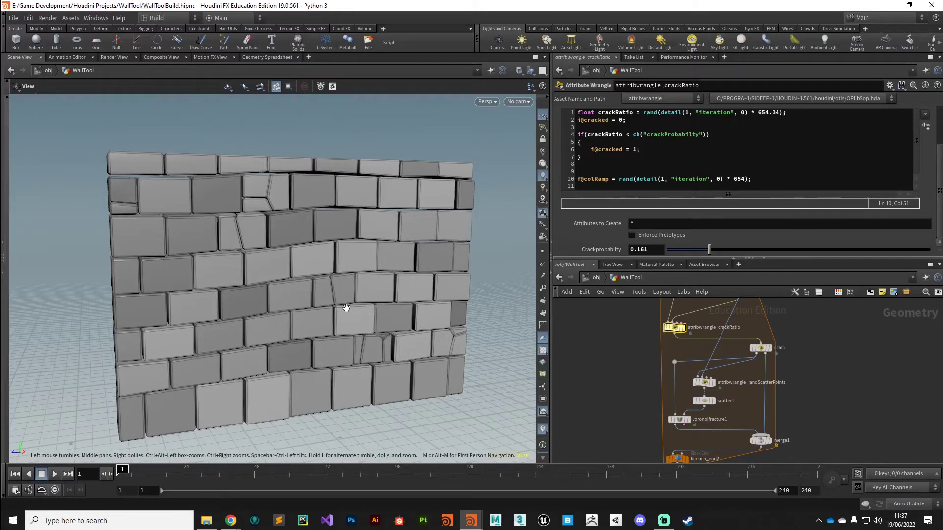
pyautogui.moveTo(299, 355); pyautogui.dragTo(287, 341)
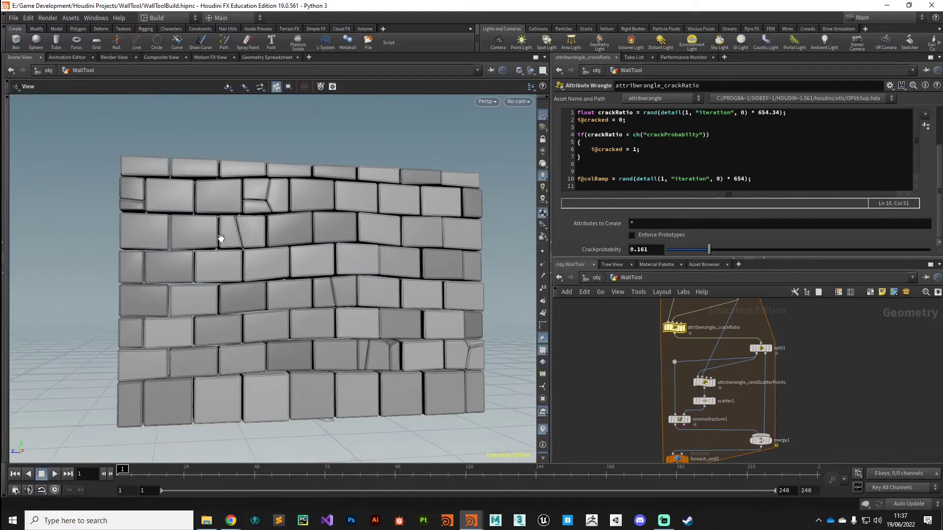
pyautogui.moveTo(224, 234)
pyautogui.mouseDown()
pyautogui.moveTo(216, 297)
pyautogui.moveTo(238, 246)
pyautogui.mouseUp()
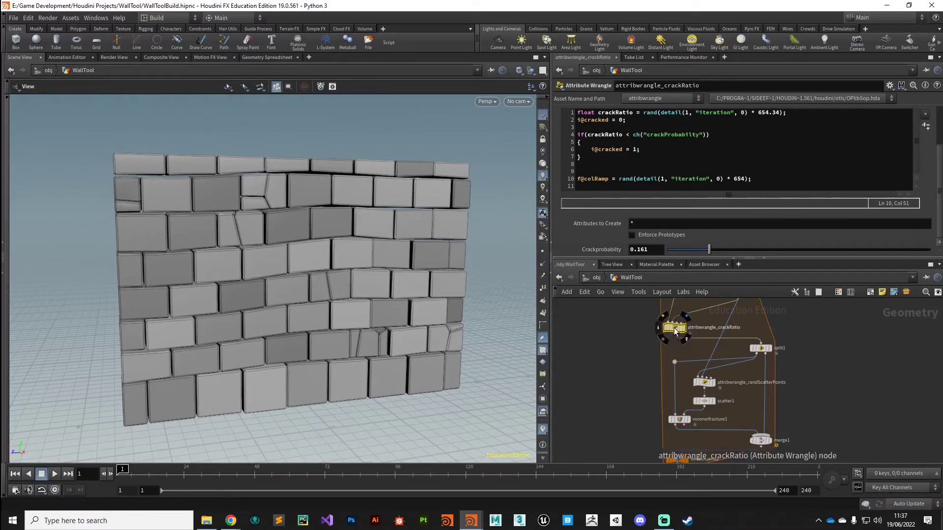
# Replace the * 654.34 multiplier in attribwrangle_crackRatio's crackRatio line with + ch("seed").
pyautogui.moveTo(626, 337); pyautogui.dragTo(628, 363, button='middle')
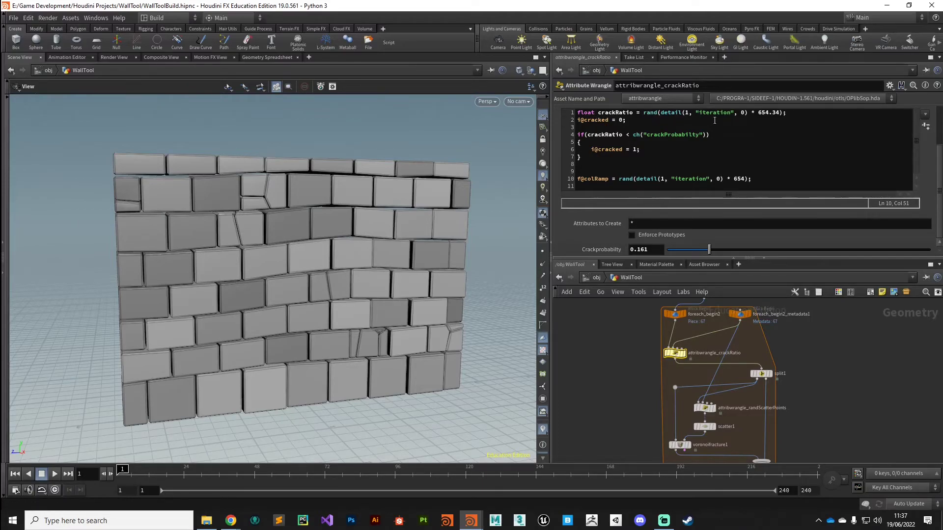
pyautogui.click(785, 114)
pyautogui.scroll(2, 598, 154)
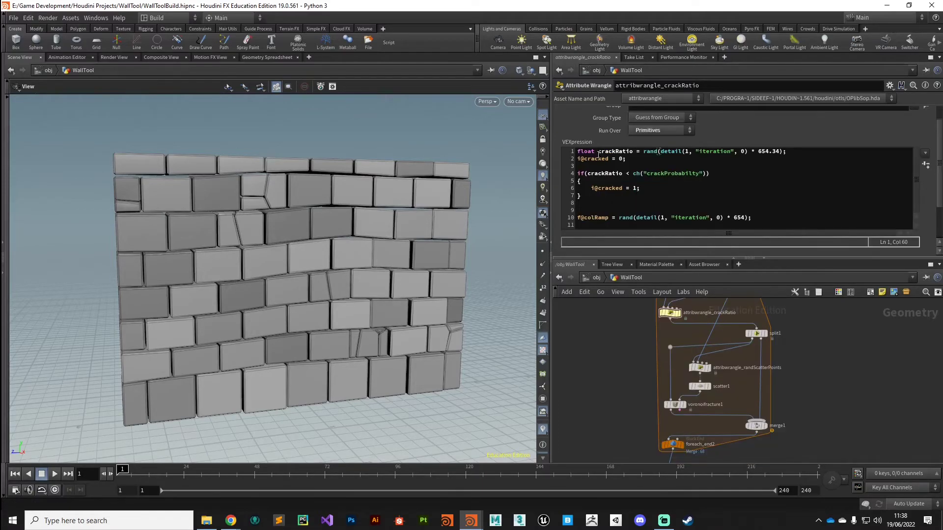
pyautogui.click(753, 152)
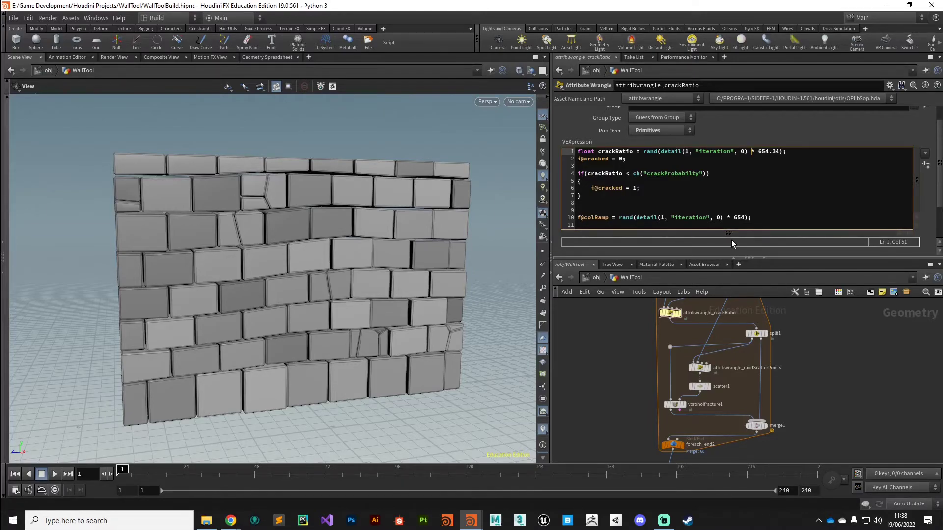
pyautogui.press('Delete')
pyautogui.press('Delete')
pyautogui.write('+')
pyautogui.press('Right')
pyautogui.press('Delete')
pyautogui.press('Delete')
pyautogui.press('Delete')
pyautogui.press('Delete')
pyautogui.press('Delete')
pyautogui.press('Delete')
pyautogui.write('ch("')
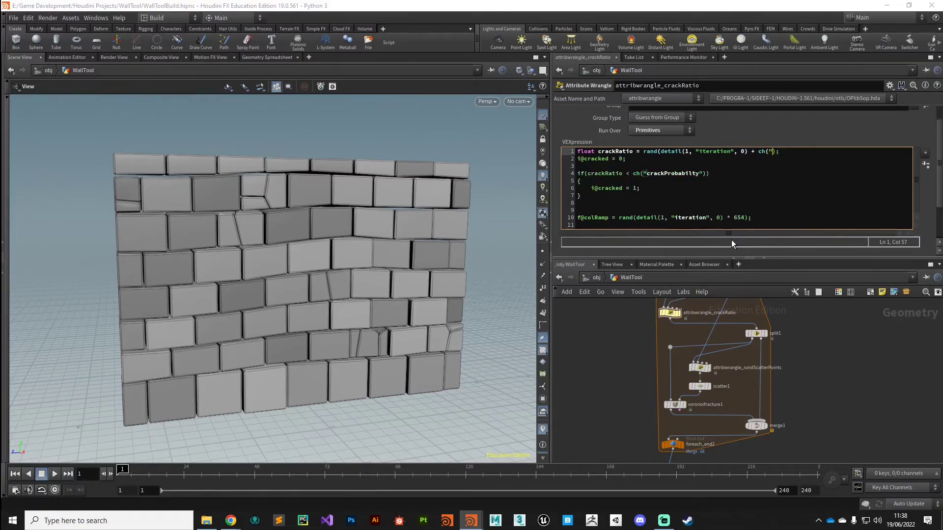
pyautogui.write('seed"')
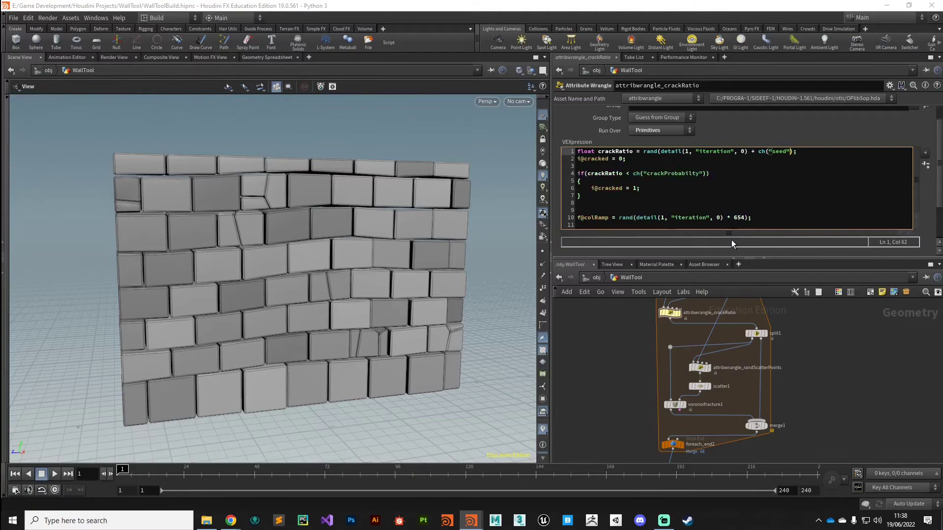
pyautogui.click(611, 388)
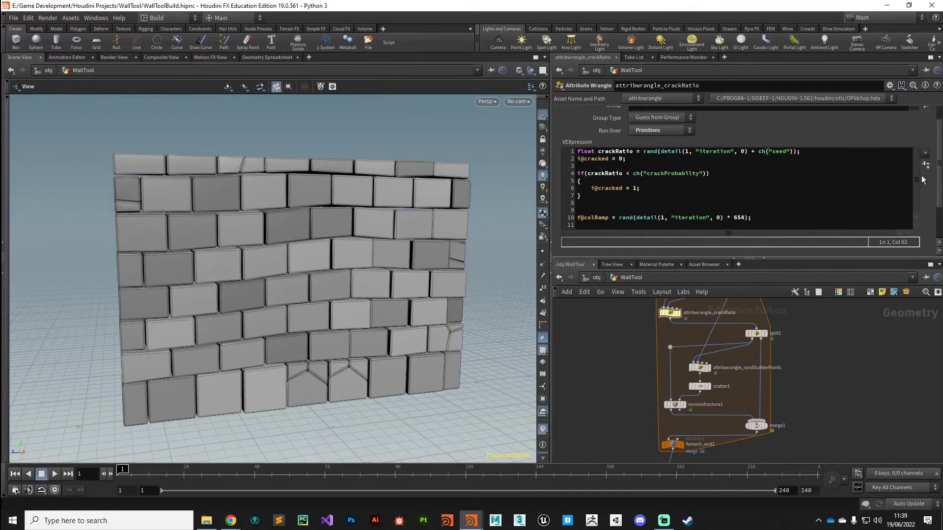
# Create the Seed parameter on attribwrangle_crackRatio from its code and set it to 0.316.
pyautogui.scroll(-2, 939, 155)
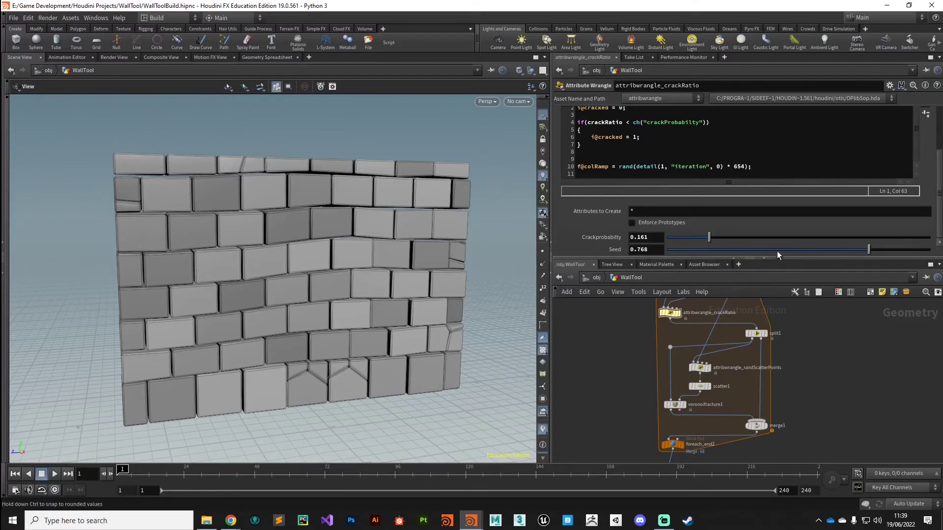
pyautogui.moveTo(776, 250); pyautogui.dragTo(751, 260)
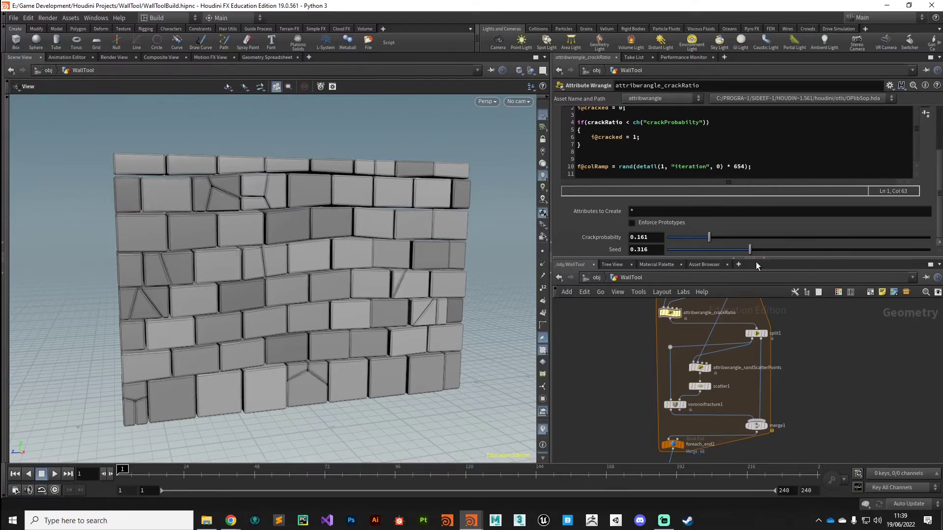
# Rename the scatter1 node to scatter_randSeed.
pyautogui.moveTo(614, 350); pyautogui.dragTo(620, 356, button='middle')
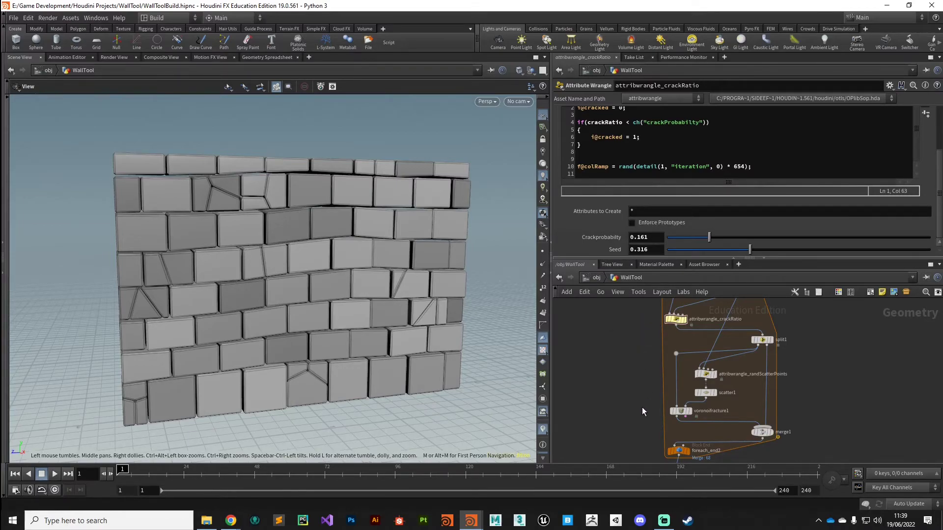
pyautogui.moveTo(702, 395)
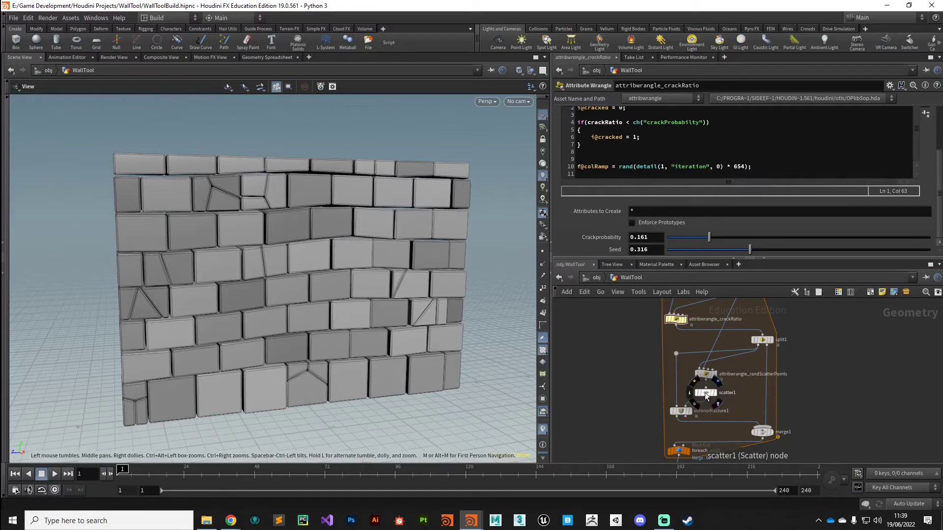
pyautogui.click(706, 393)
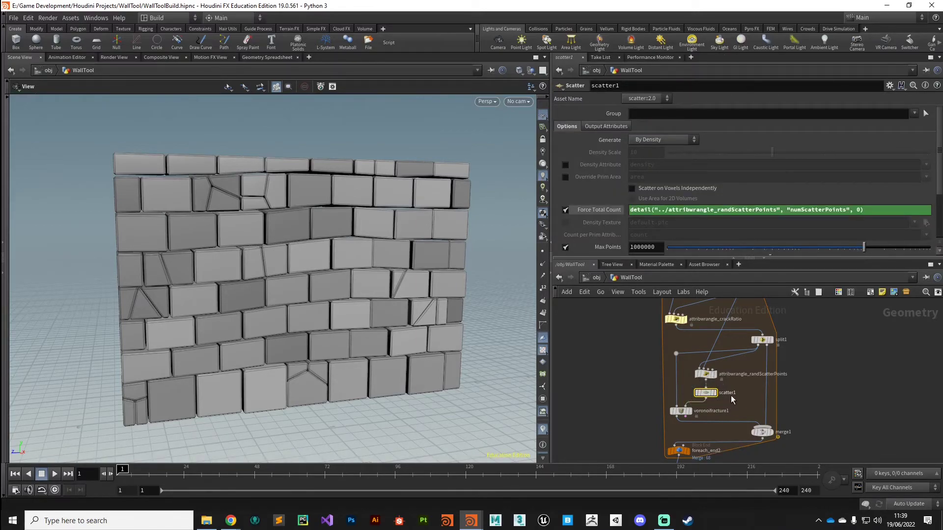
pyautogui.doubleClick(731, 395)
pyautogui.moveTo(760, 439)
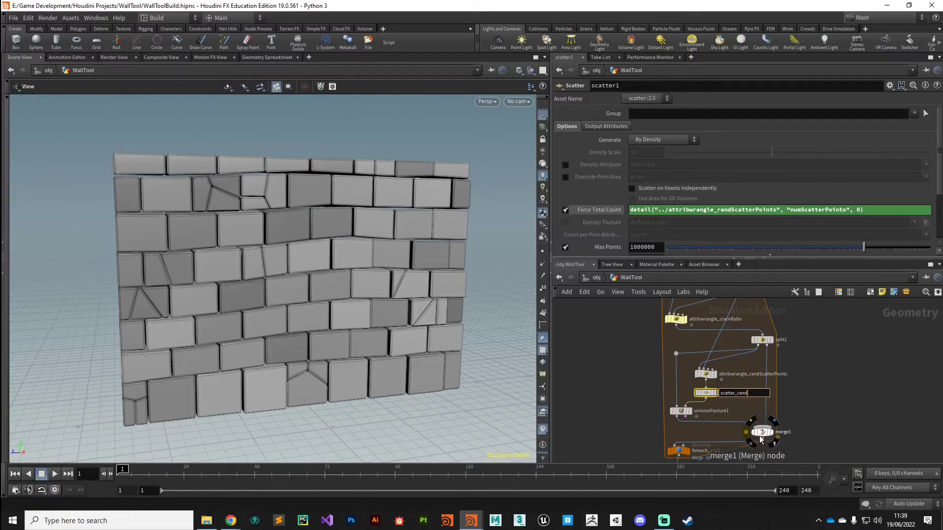
pyautogui.write('scatter_randSeed')
pyautogui.press('Return')
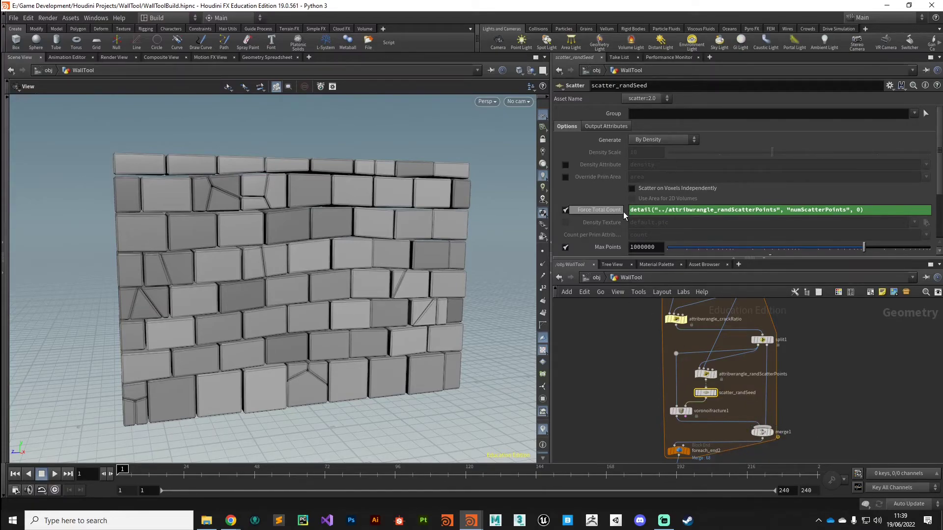
# Set scatter_randSeed's Global Seed to 3.5 and link attribwrangle_crackRatio's Seed to it with a relative reference.
pyautogui.scroll(-2, 624, 216)
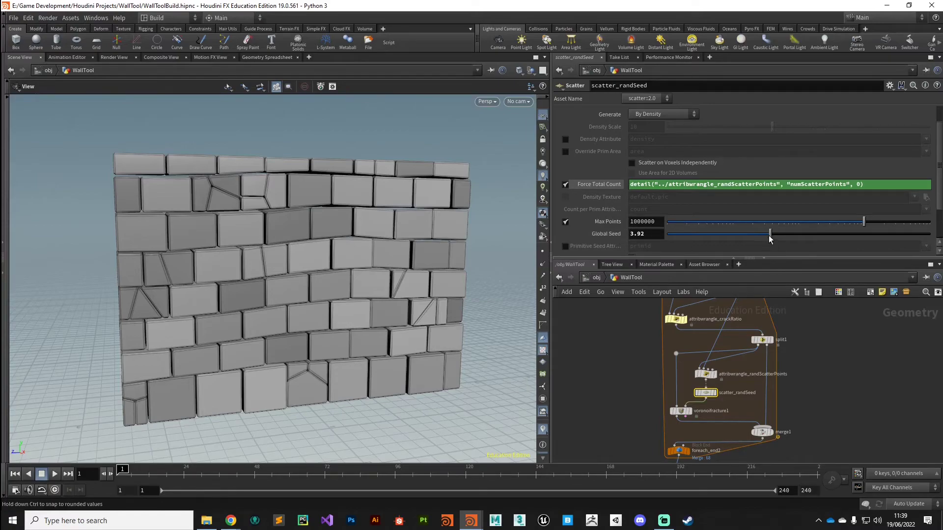
pyautogui.moveTo(769, 234)
pyautogui.mouseDown()
pyautogui.moveTo(703, 246)
pyautogui.moveTo(856, 256)
pyautogui.moveTo(800, 261)
pyautogui.moveTo(759, 241)
pyautogui.mouseUp()
pyautogui.rightClick(597, 235)
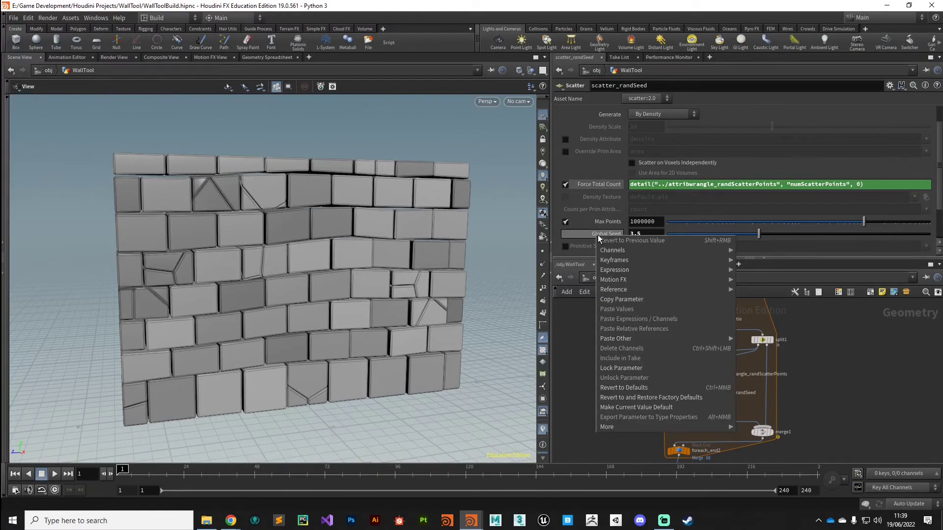
pyautogui.click(617, 302)
pyautogui.moveTo(677, 323); pyautogui.dragTo(680, 368, button='middle')
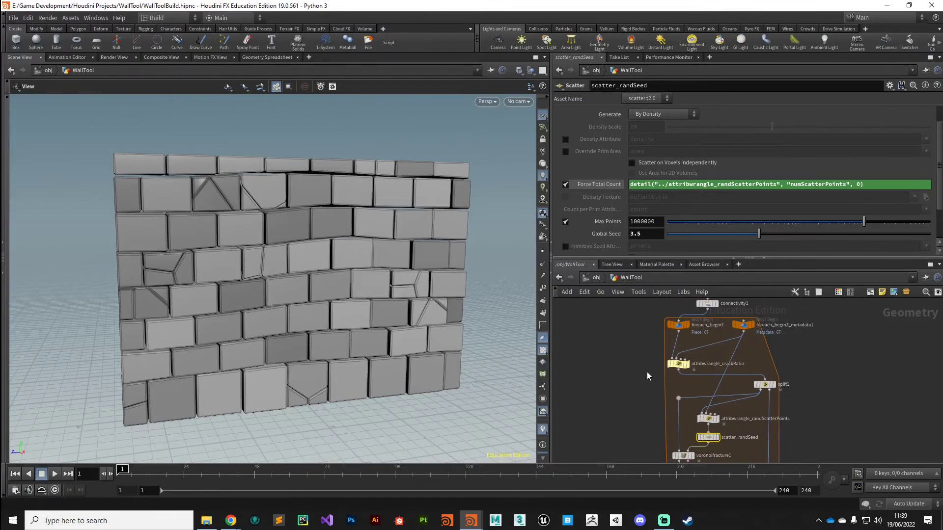
pyautogui.click(680, 367)
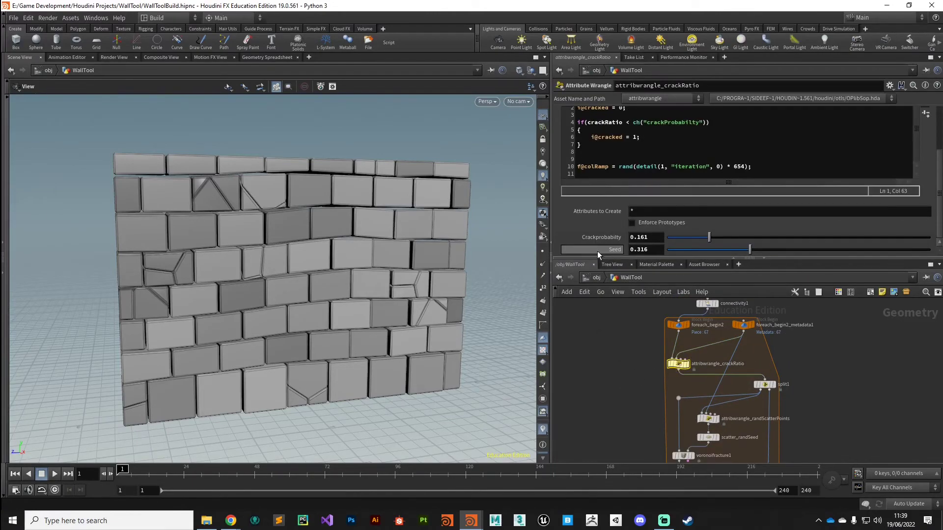
pyautogui.rightClick(615, 249)
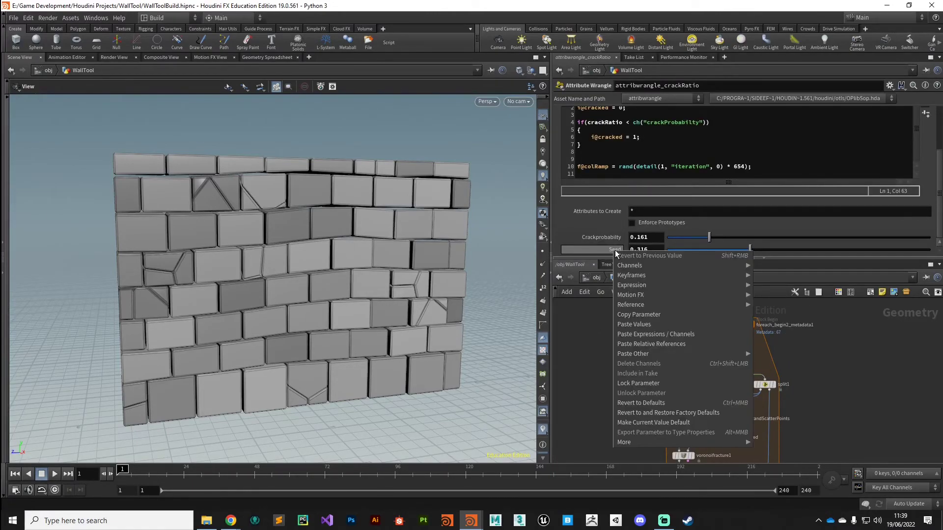
pyautogui.click(630, 345)
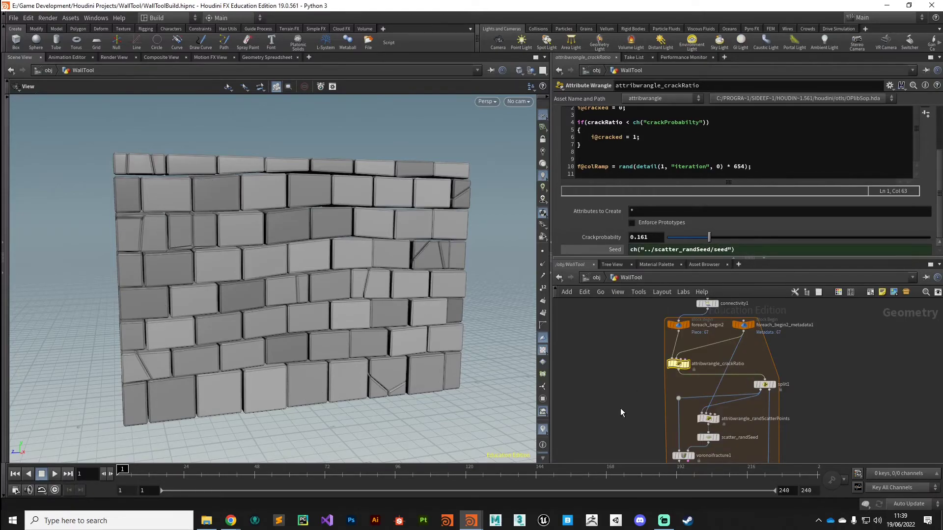
# Set Global Seed on scatter_randSeed to 2.93 to test the linked crack randomization.
pyautogui.moveTo(620, 413); pyautogui.dragTo(608, 334, button='middle')
pyautogui.click(696, 359)
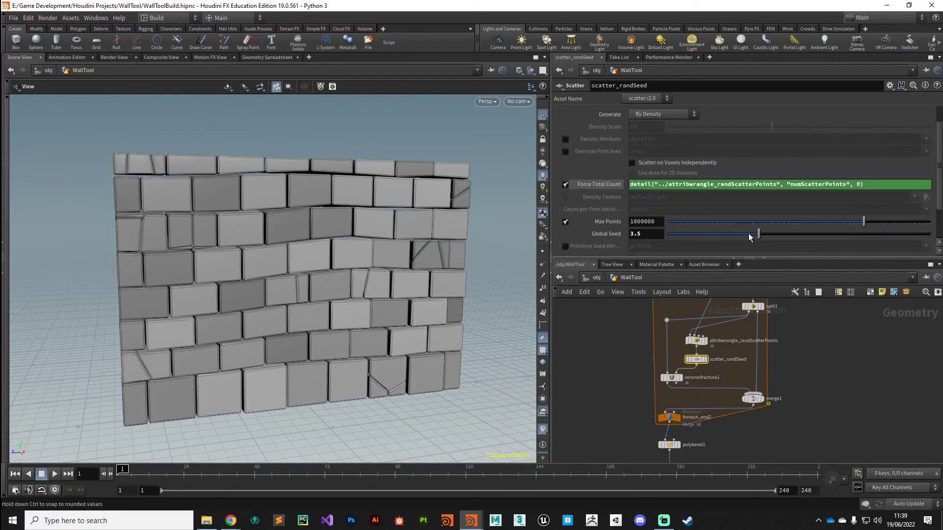
pyautogui.moveTo(755, 237)
pyautogui.mouseDown()
pyautogui.moveTo(694, 246)
pyautogui.moveTo(764, 243)
pyautogui.moveTo(743, 249)
pyautogui.mouseUp()
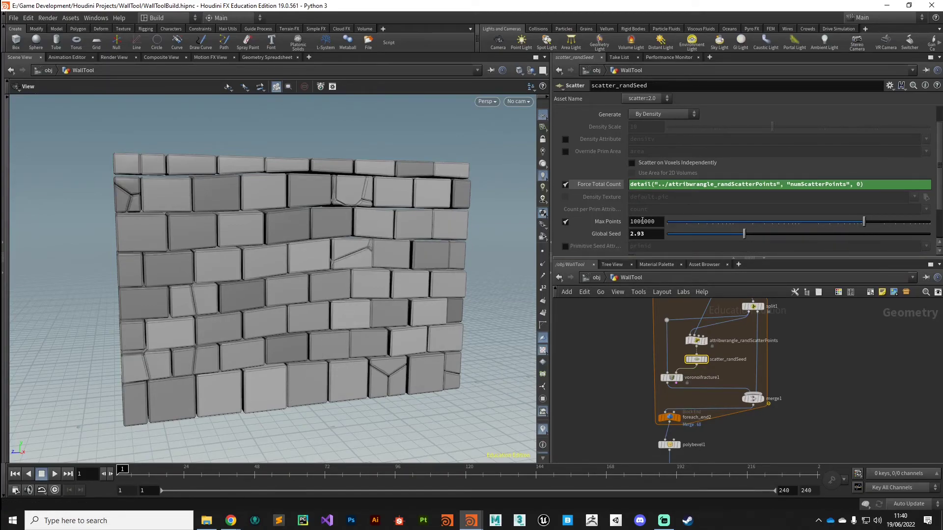
# In attribwrangle_randScatterPoints, replace the multiplication by 432 in the rand expression with + ch("seed").
pyautogui.moveTo(617, 347); pyautogui.dragTo(605, 376, button='middle')
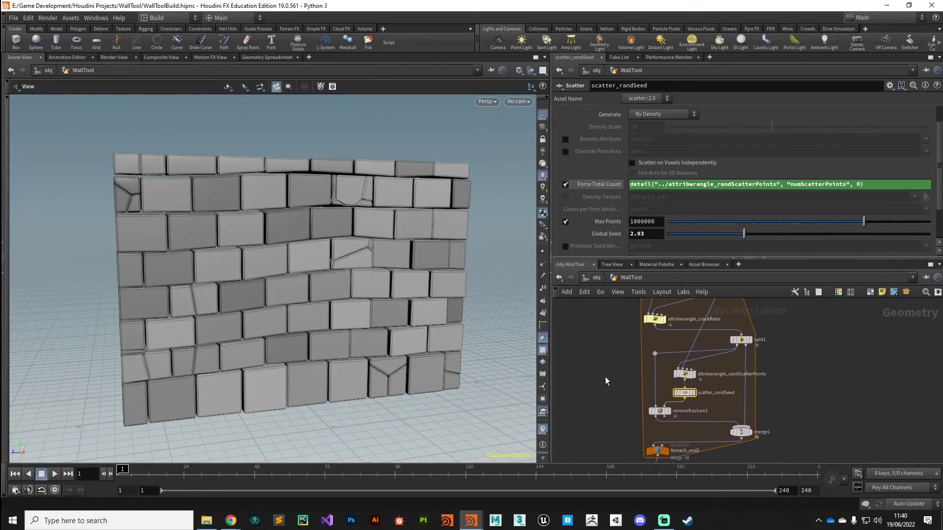
pyautogui.moveTo(685, 391)
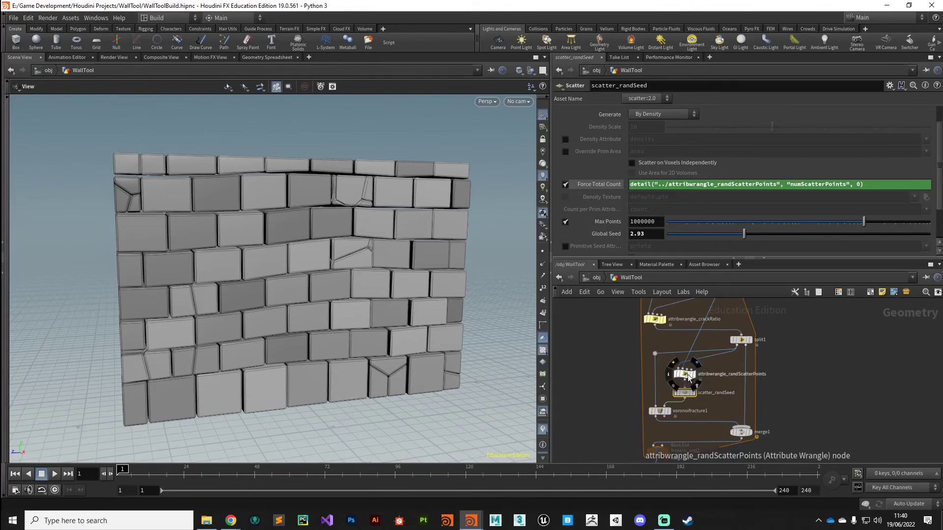
pyautogui.click(687, 374)
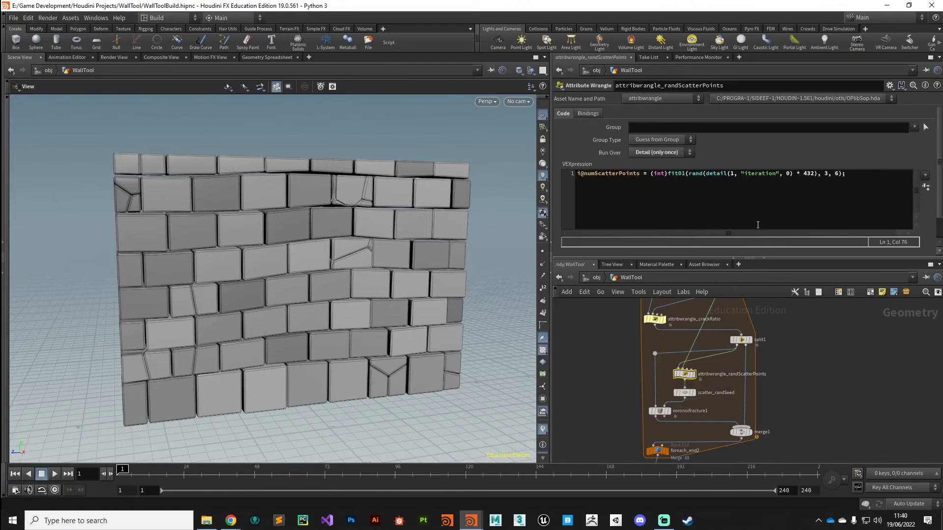
pyautogui.click(801, 175)
pyautogui.press('Delete')
pyautogui.press('Delete')
pyautogui.press('Delete')
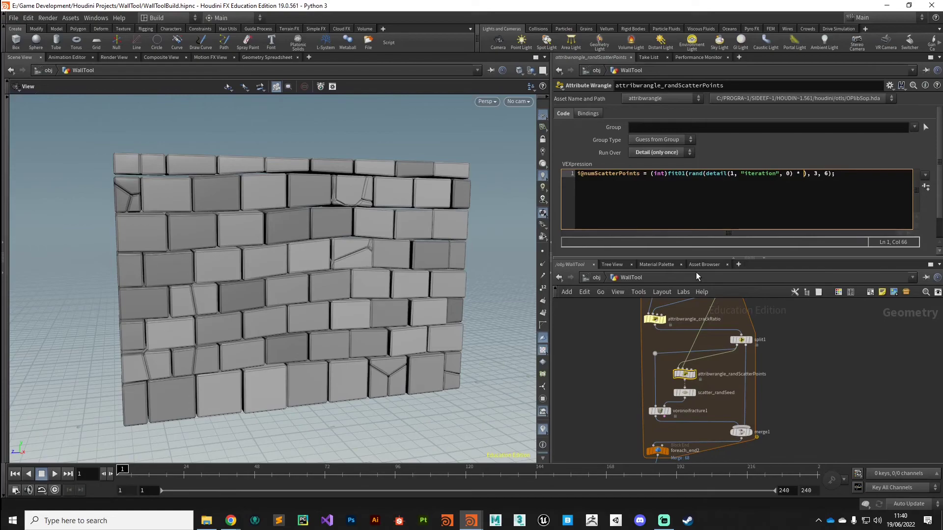
pyautogui.press('BackSpace')
pyautogui.press('BackSpace')
pyautogui.write('+ ch("')
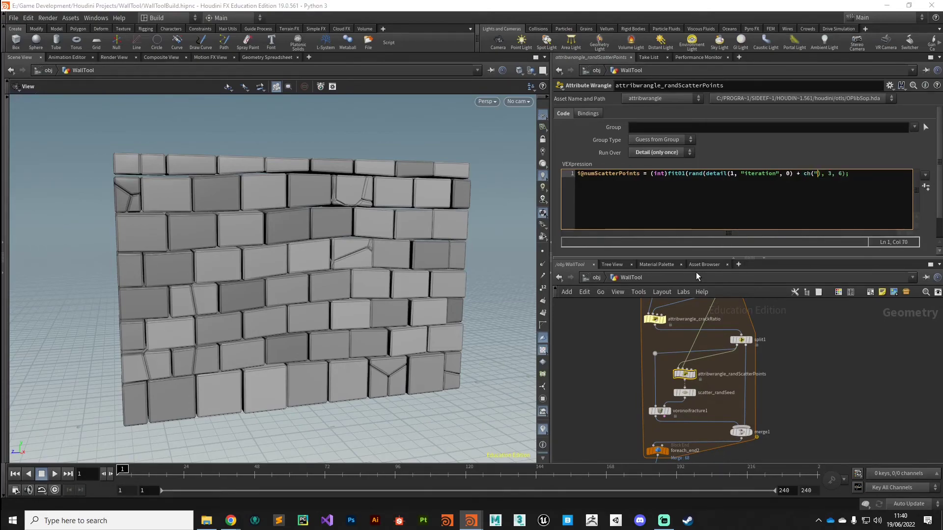
pyautogui.write('seed")')
pyautogui.click(577, 358)
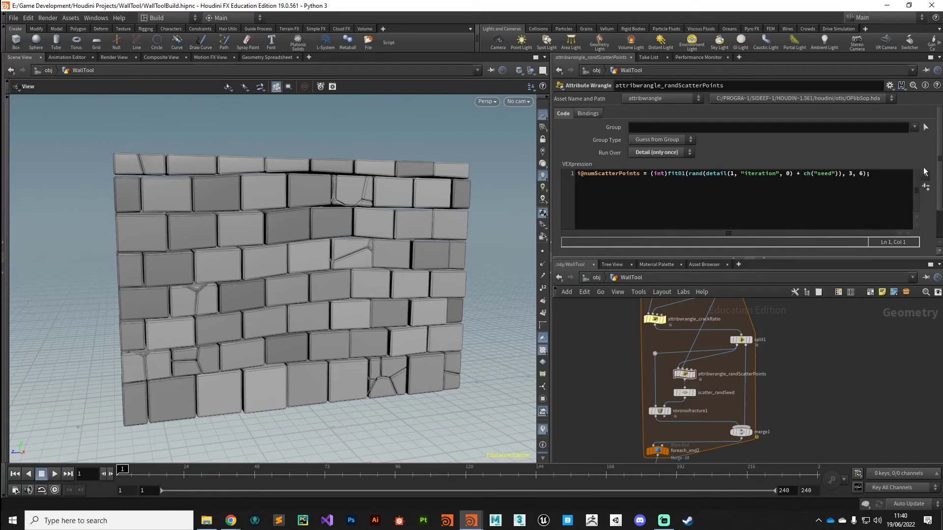
# Create the Seed parameter on attribwrangle_randScatterPoints from its code and link it to scatter_randSeed's Global Seed with a relative reference.
pyautogui.scroll(-2, 939, 152)
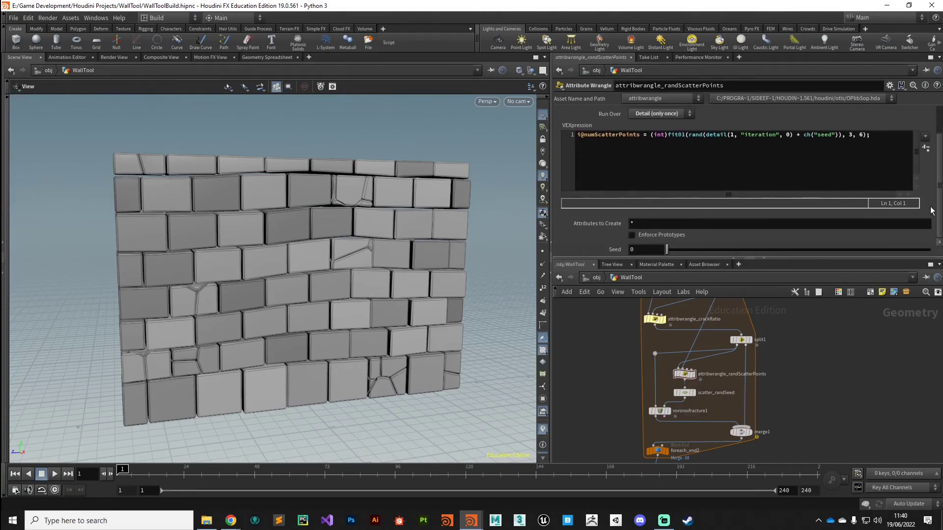
pyautogui.rightClick(617, 252)
pyautogui.click(636, 347)
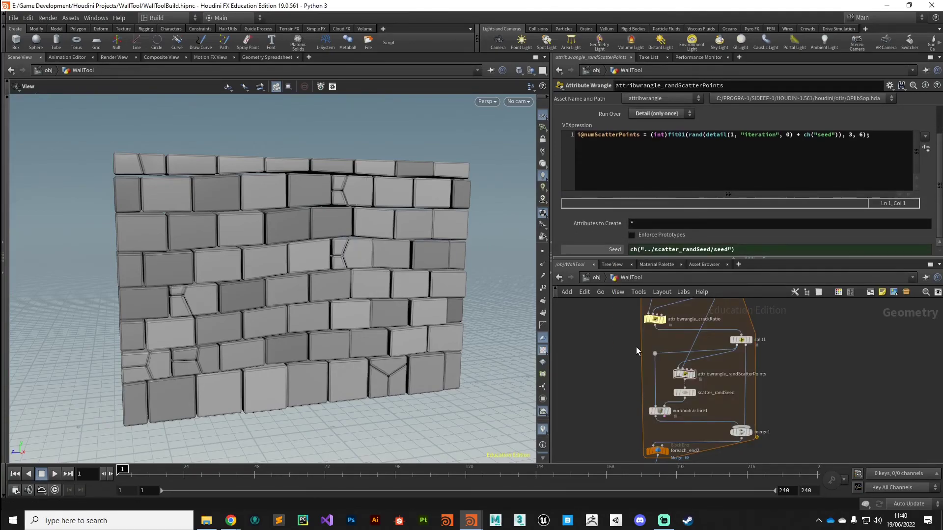
# Set scatter_randSeed's Global Seed to 3.85 and attribwrangle_crackRatio's Crackprobabilty to 0.073.
pyautogui.click(684, 393)
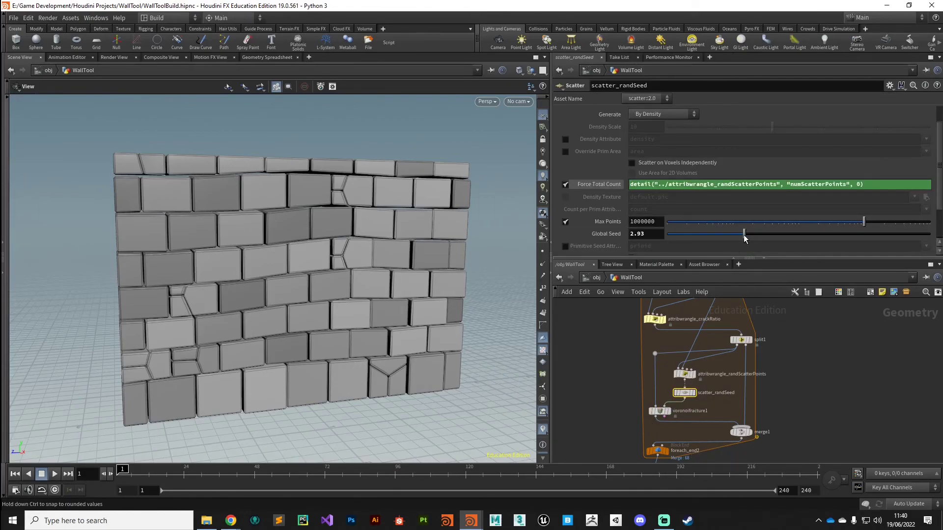
pyautogui.moveTo(745, 238); pyautogui.dragTo(769, 234)
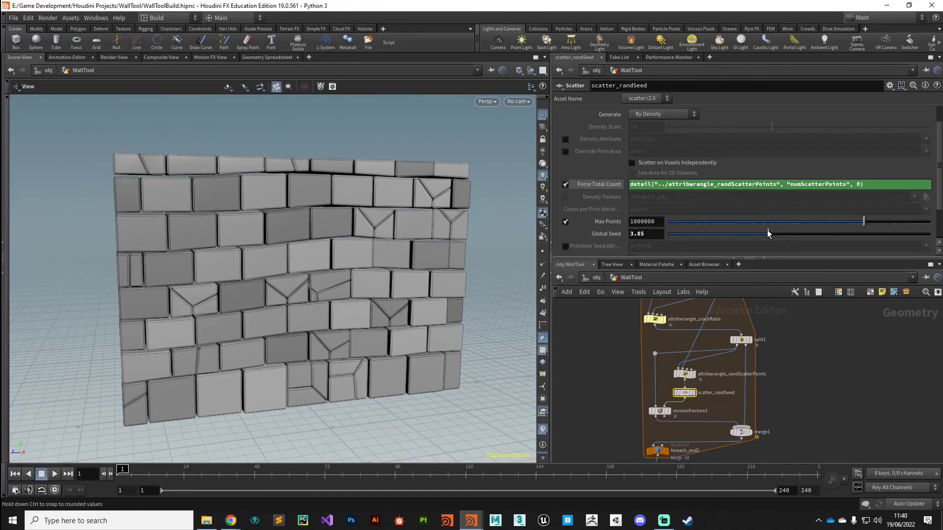
pyautogui.click(655, 320)
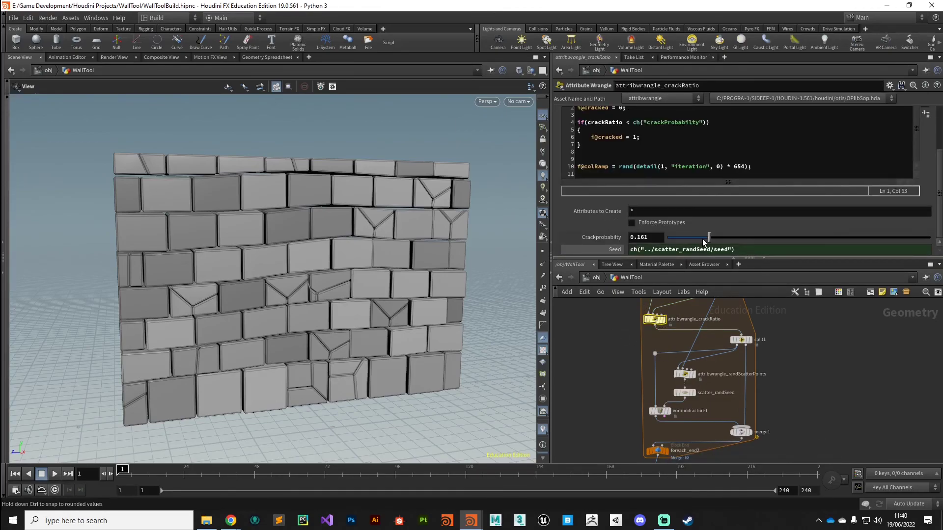
pyautogui.moveTo(704, 242); pyautogui.dragTo(687, 245)
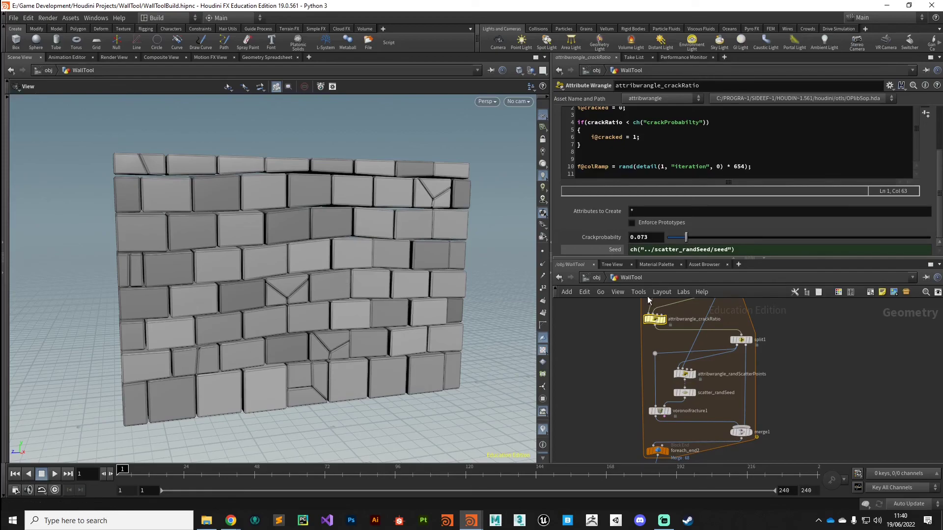
# Show the parameters of the color_tintBrick node at the end of the network.
pyautogui.moveTo(628, 317); pyautogui.dragTo(658, 193, button='middle')
pyautogui.click(689, 411)
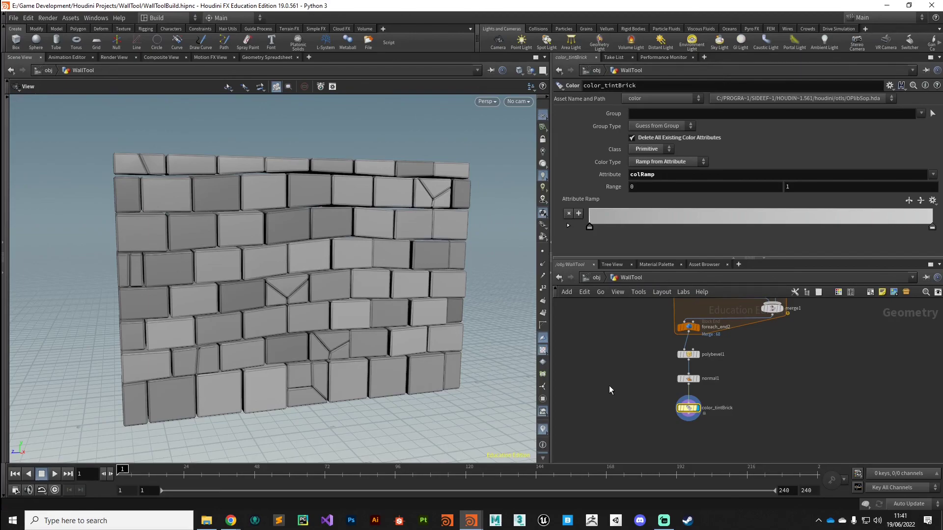
pyautogui.click(663, 520)
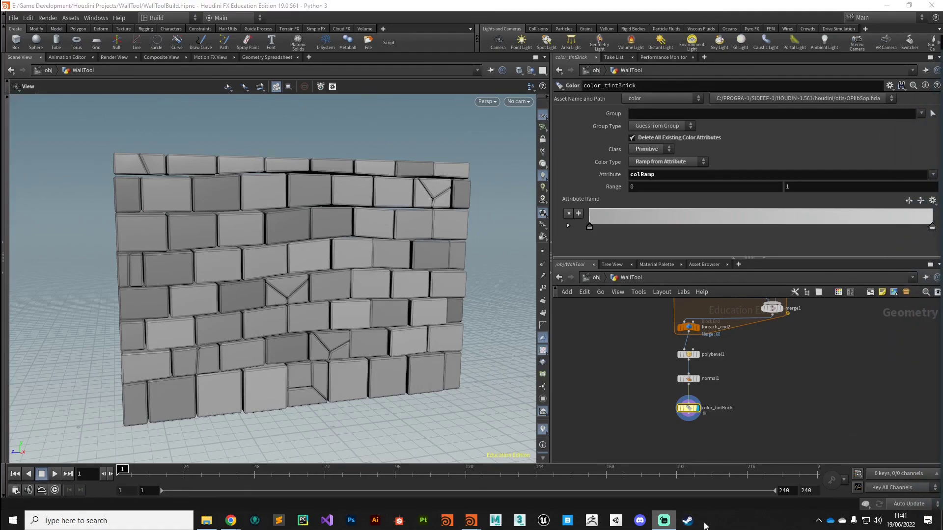